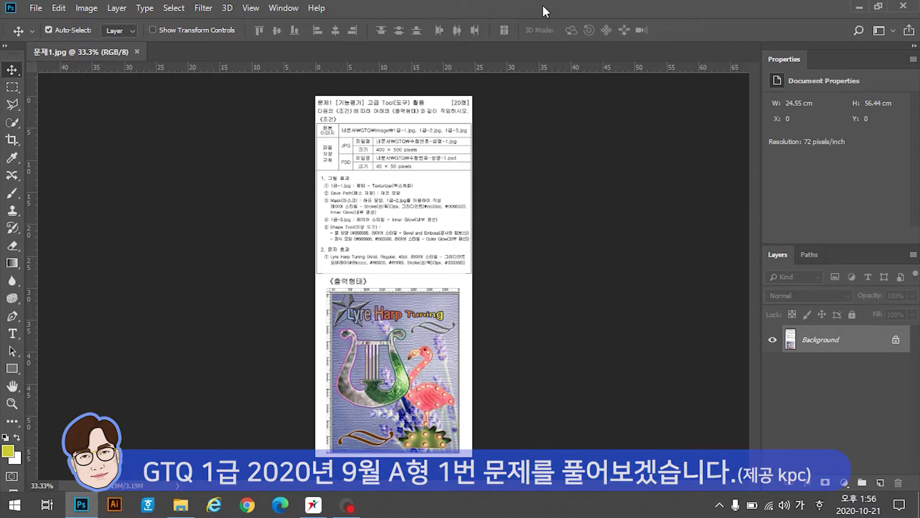
Create a new 400 x 500 pixel document at 72 pixels/inch with a white background.
key(ctrl+n)
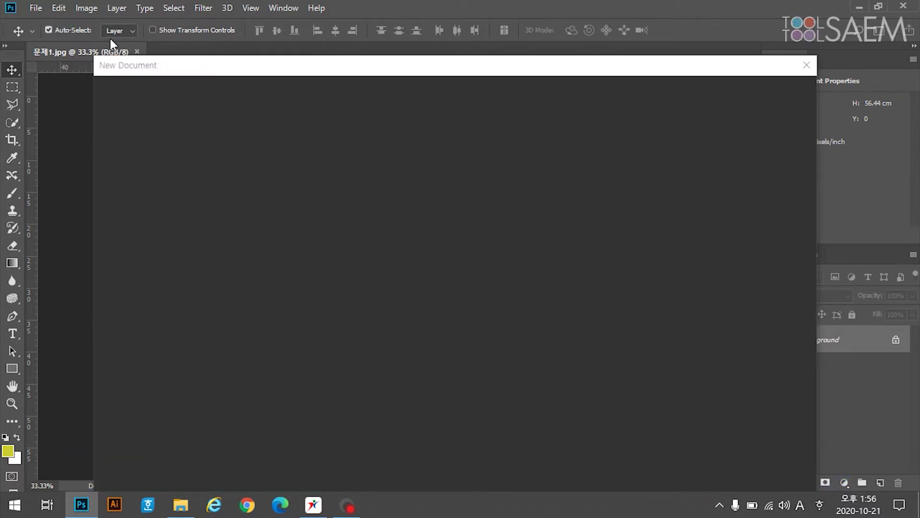
double_click(660, 191)
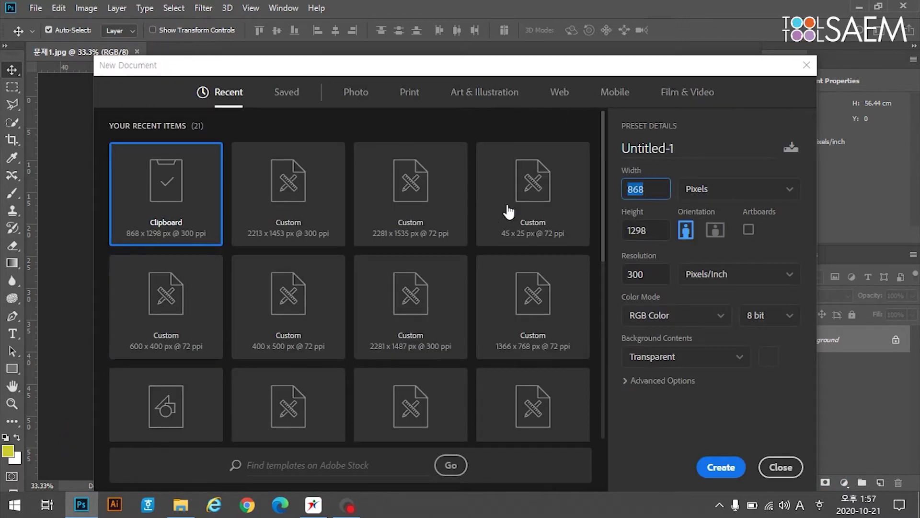
text(400)
double_click(644, 231)
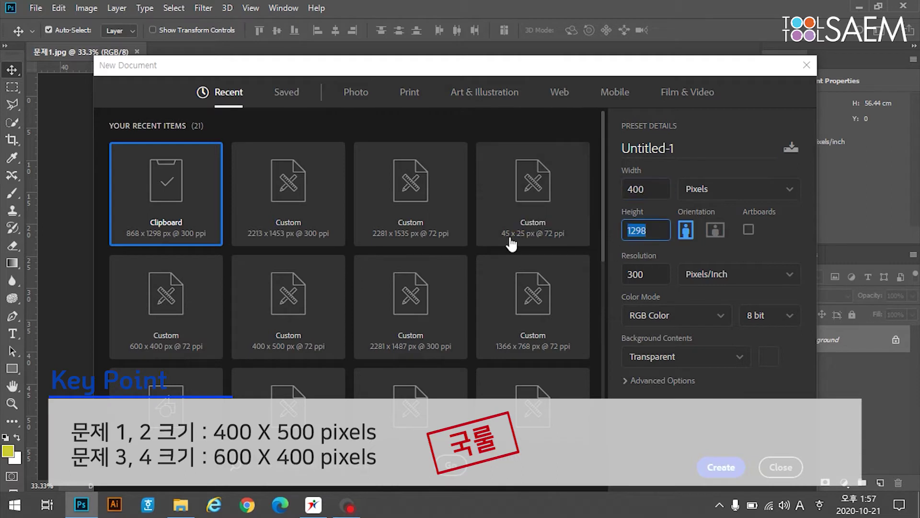
text(500)
double_click(653, 273)
text(72)
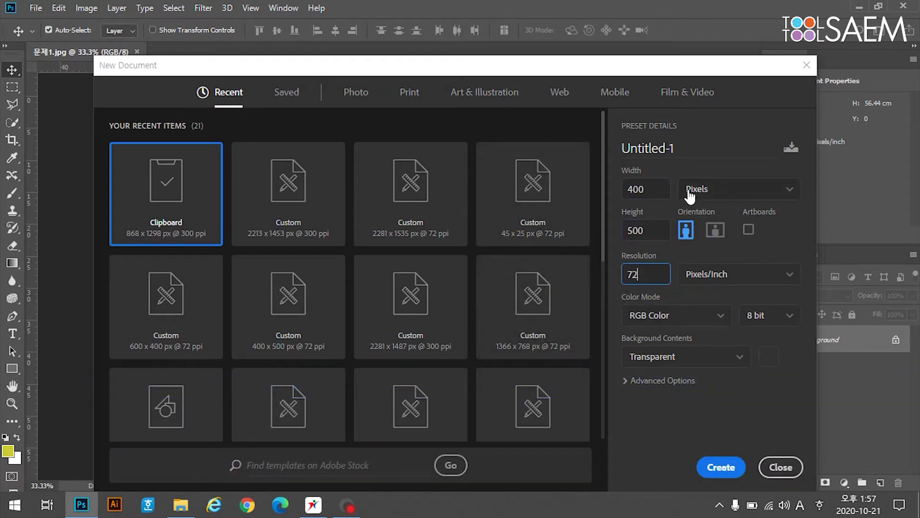
click(712, 364)
click(679, 379)
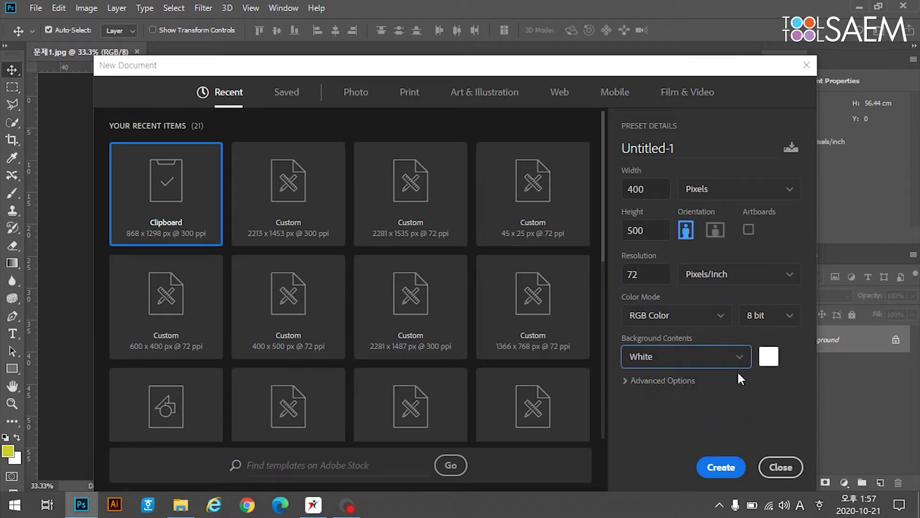
click(732, 469)
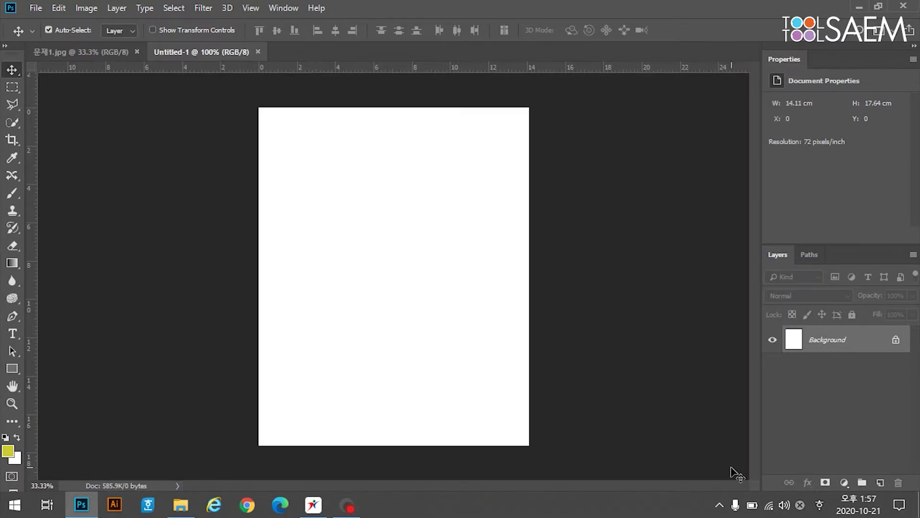
Arrange Untitled-1 and 문제1.jpg side by side in a 2-up vertical layout, blank document first, with 문제1.jpg at 70% zoom.
drag(135, 52, 216, 52)
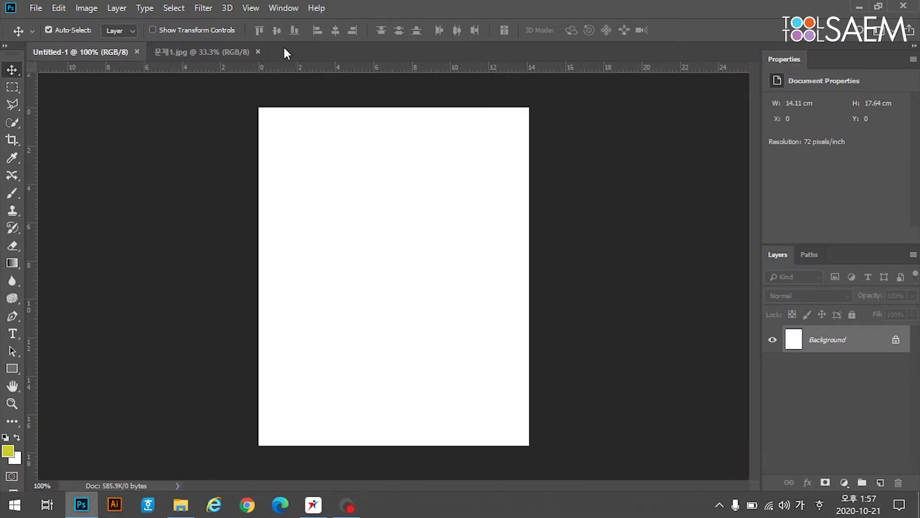
click(283, 8)
mouse_move(373, 18)
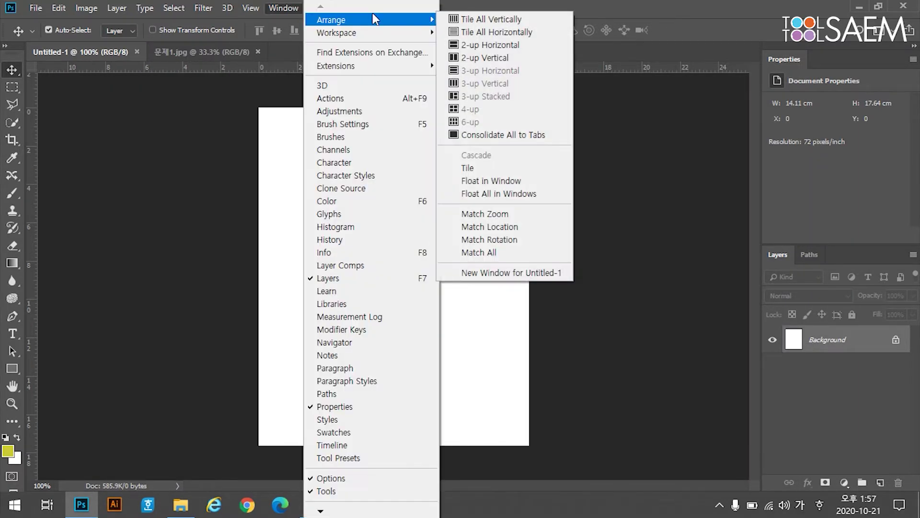
click(465, 57)
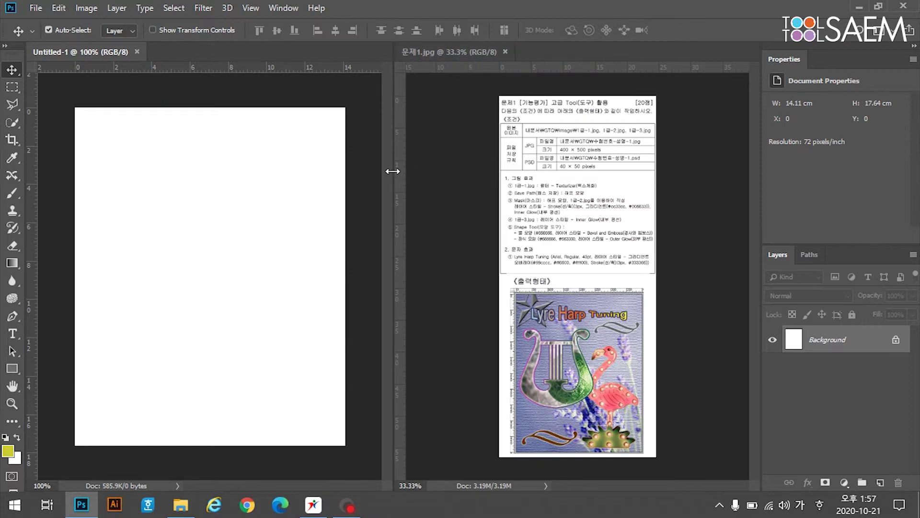
click(419, 485)
text(70)
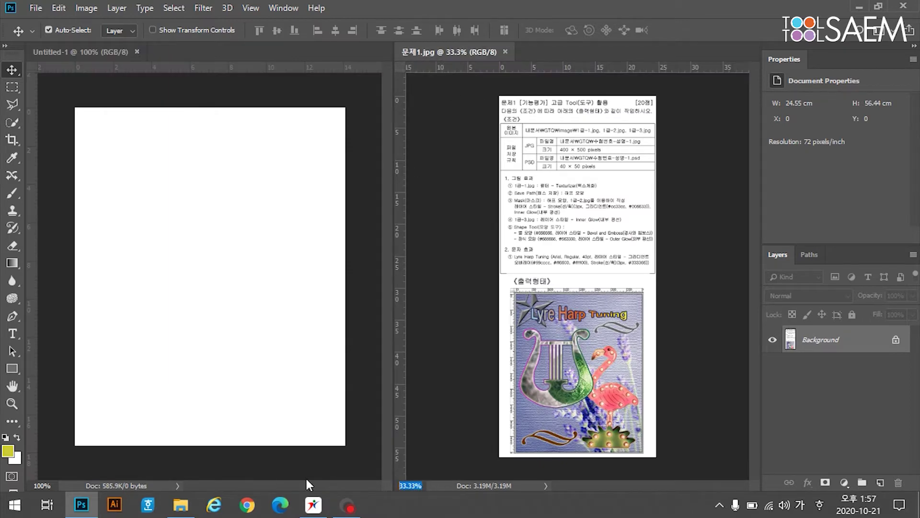
key(Return)
click(329, 480)
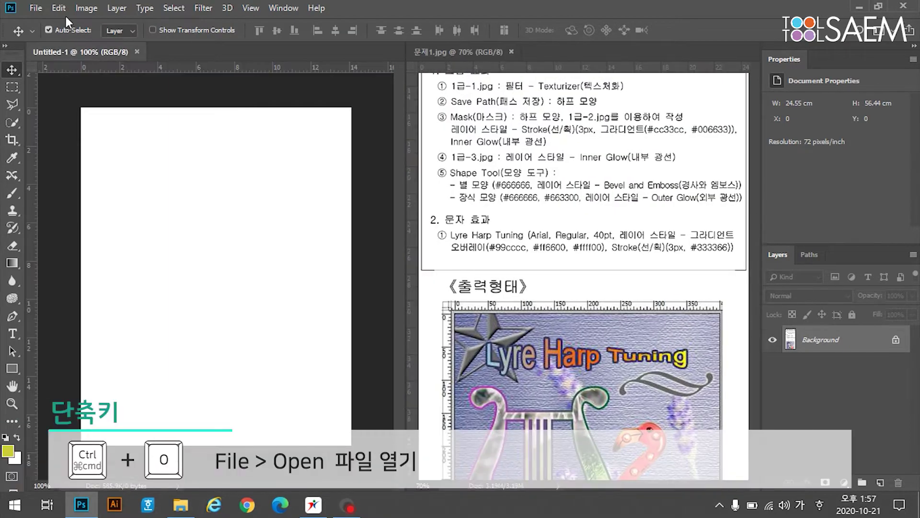
Open the images 1급-1, 1급-2 and 1급-3 from the image folder inside GTQ.
key(ctrl+o)
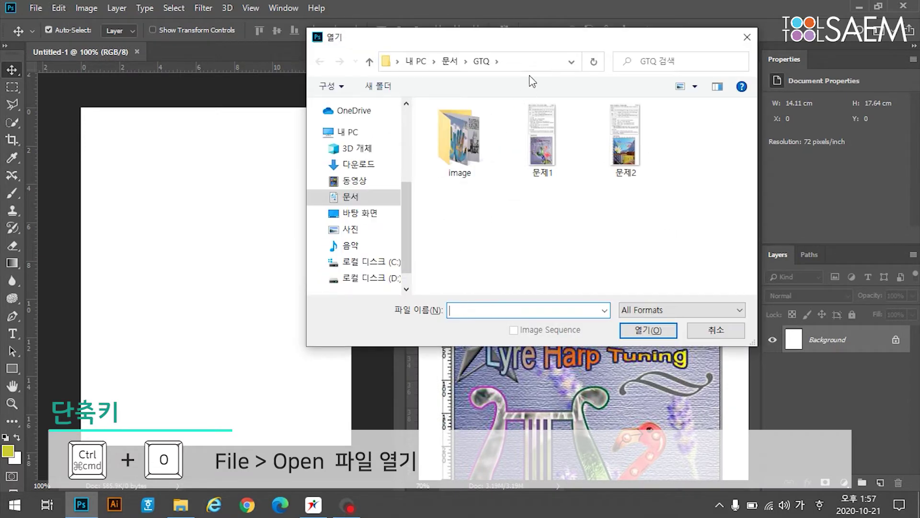
double_click(455, 144)
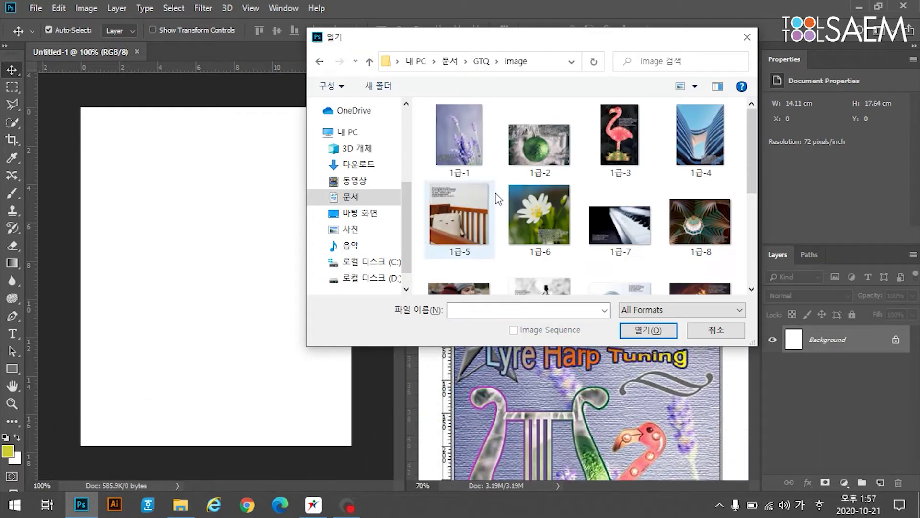
click(470, 148)
shift+click(629, 135)
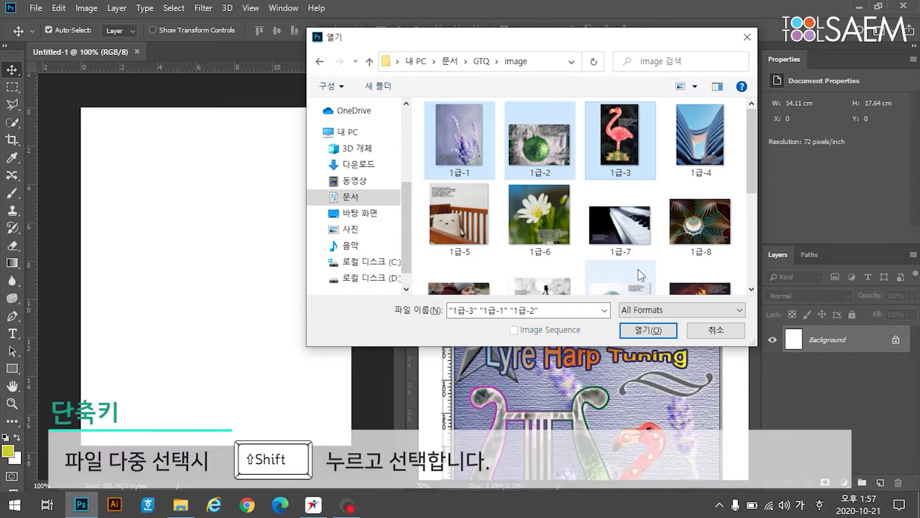
click(663, 332)
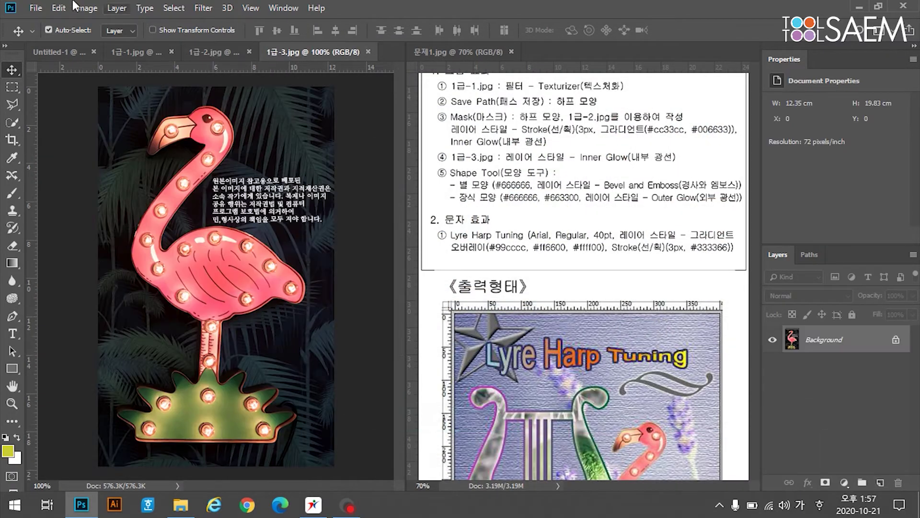
Copy the entire lavender image 1급-1.jpg and paste it into Untitled-1 as a new layer.
click(129, 51)
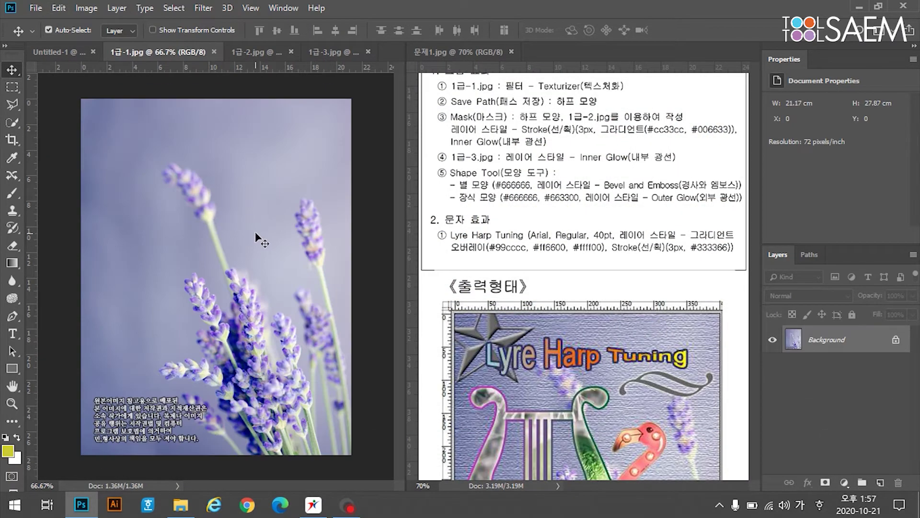
key(ctrl+a)
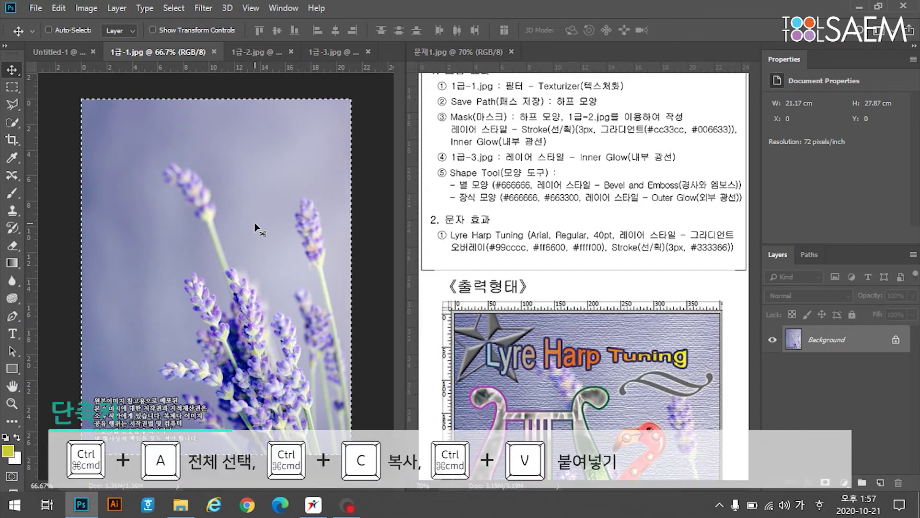
key(ctrl+c)
click(79, 50)
key(ctrl+v)
Scale the pasted lavender layer down with Free Transform so its width fits the canvas.
key(ctrl+t)
key(ctrl+minus)
key(ctrl+minus)
drag(350, 458, 306, 364)
key(Return)
key(ctrl+plus)
key(ctrl+plus)
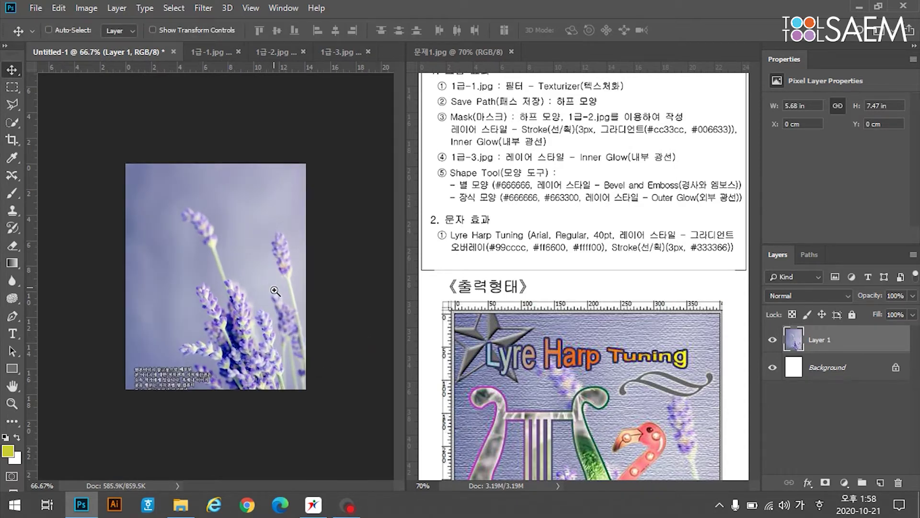
key(ctrl)
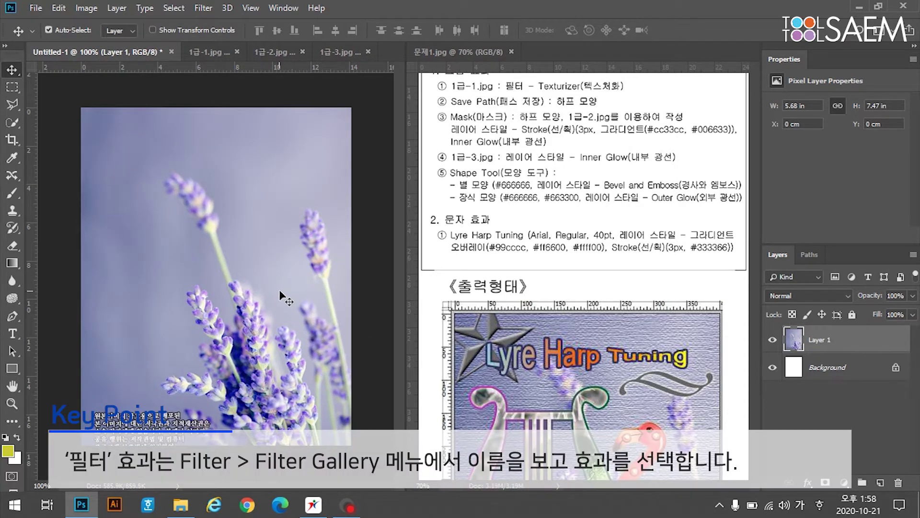
Apply the Texturizer filter from the Filter Gallery to the lavender layer, using the Canvas texture.
click(203, 9)
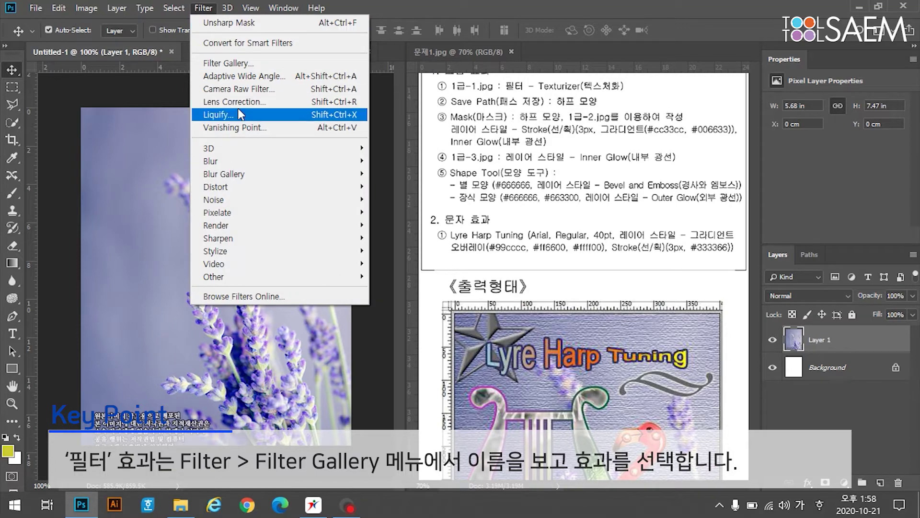
click(252, 63)
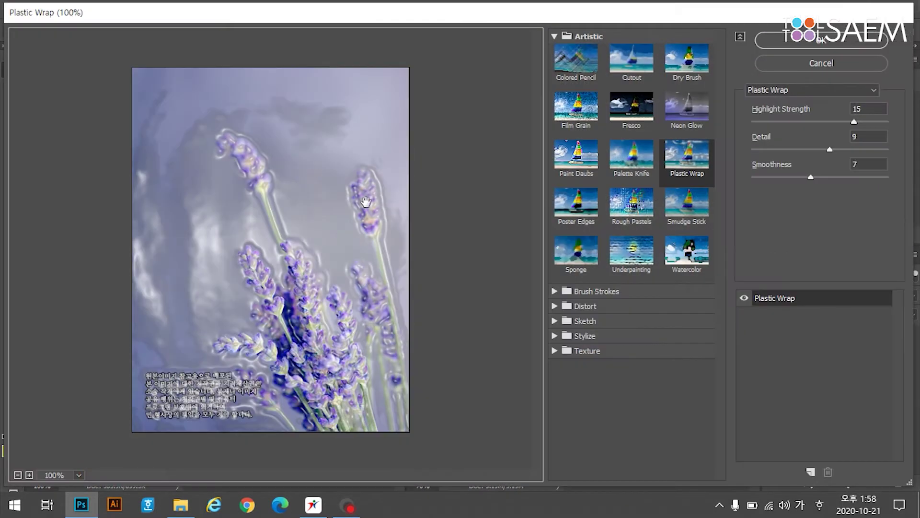
click(797, 90)
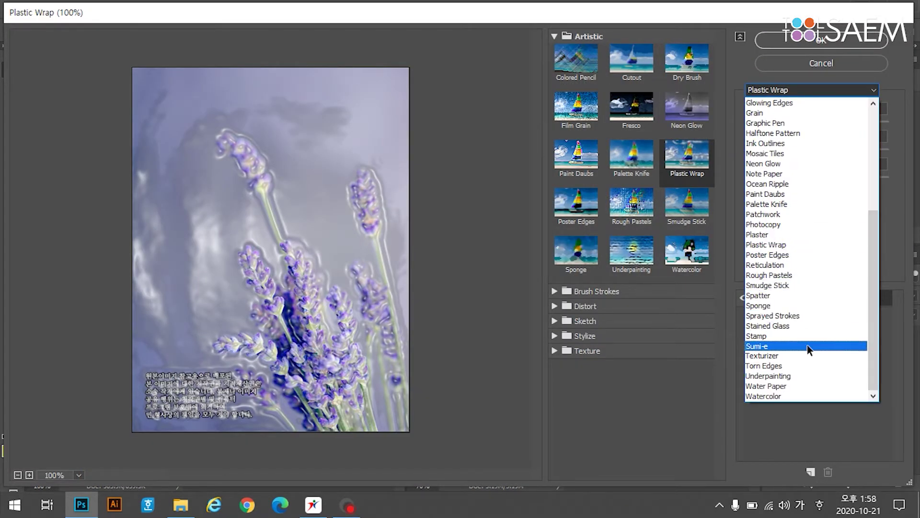
click(801, 355)
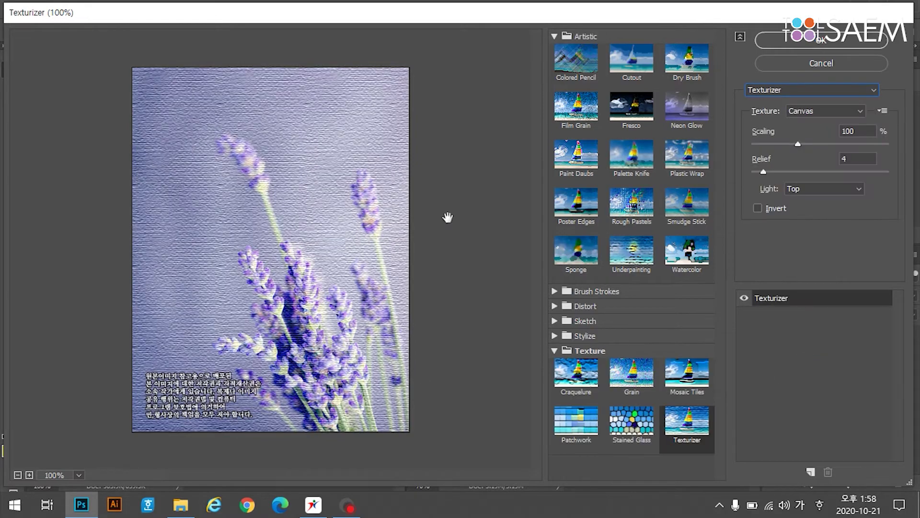
click(821, 42)
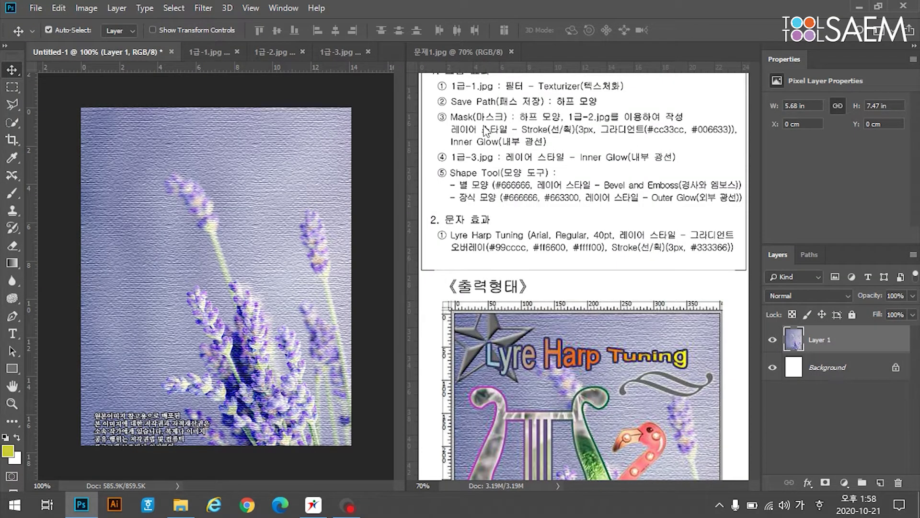
Start a Pen tool shape for the harp's left half, tracing the scroll end and outer curve down to the bottom centre.
click(11, 315)
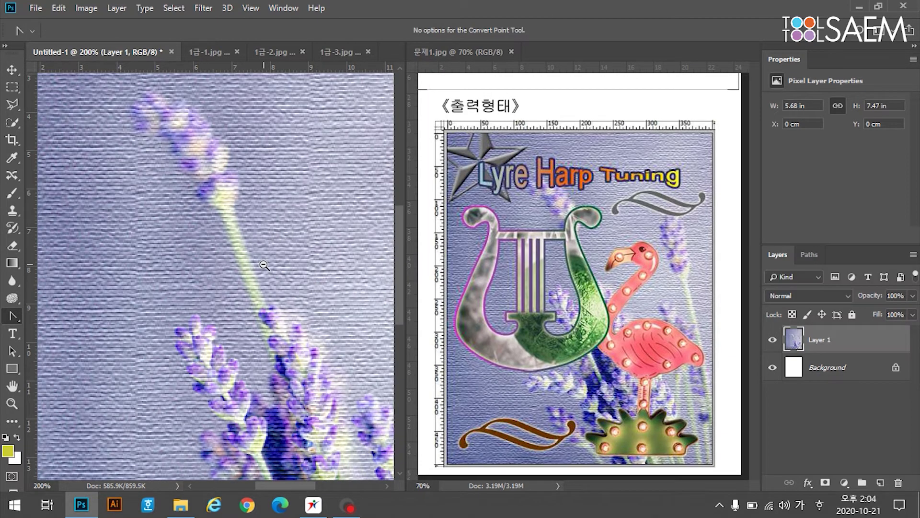
ctrl+alt+click(264, 265)
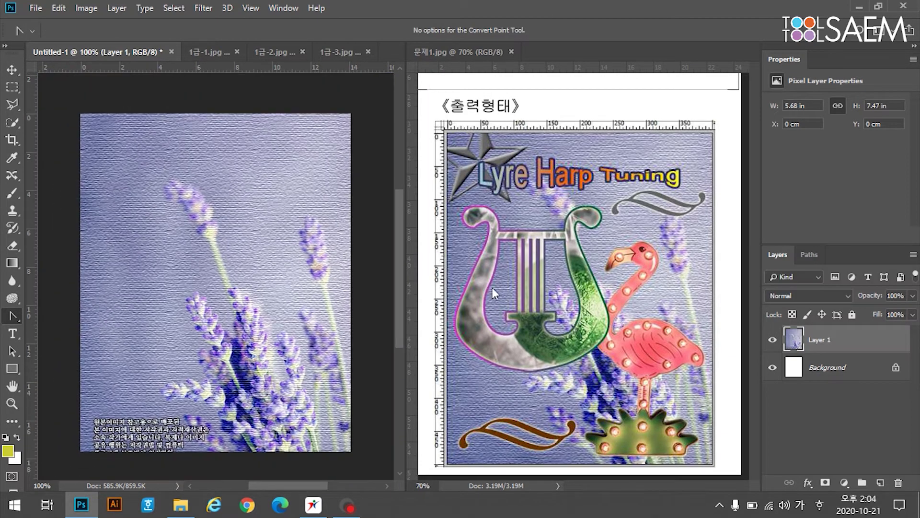
right_click(18, 318)
click(48, 318)
click(135, 198)
drag(122, 209, 142, 240)
drag(112, 319, 114, 334)
drag(184, 350, 225, 349)
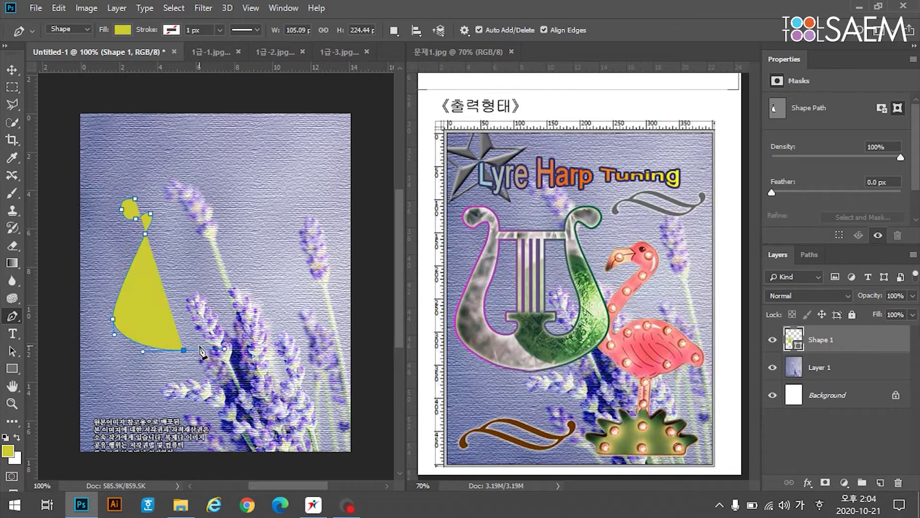
Continue the harp outline up the centre line and around the stepped edges of the string base.
alt+click(184, 350)
click(184, 302)
click(155, 304)
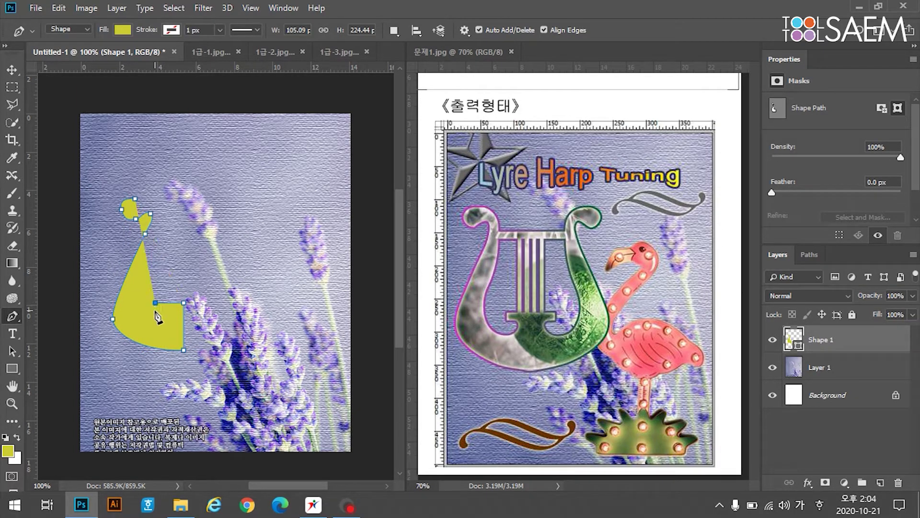
mouse_move(174, 319)
mouse_down()
mouse_move(176, 330)
mouse_move(166, 327)
mouse_up()
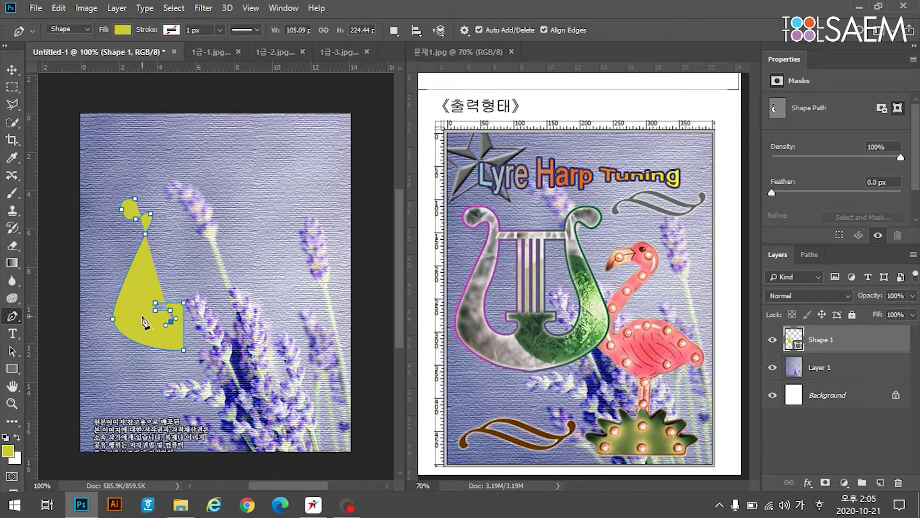
Close the half-harp outline along its inner curve back to the scroll, and adjust the scroll and base anchor points.
drag(140, 314, 137, 301)
drag(147, 253, 132, 200)
click(135, 199)
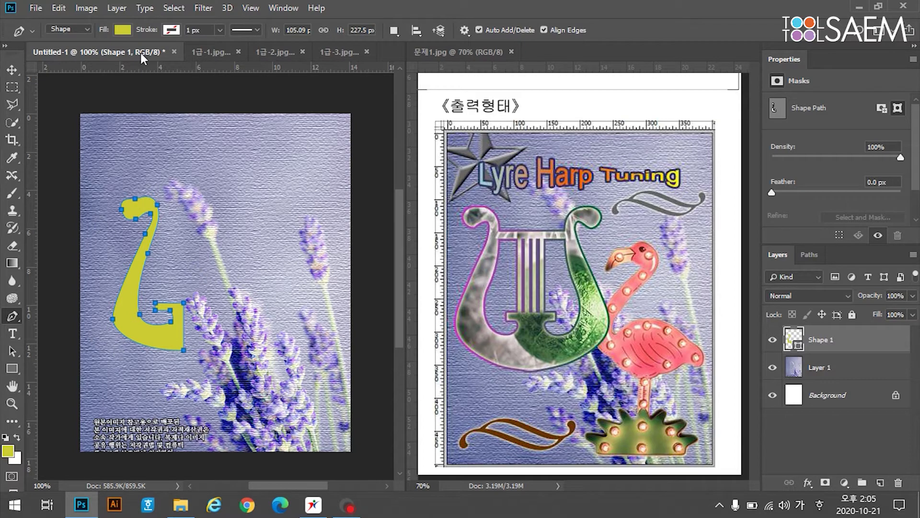
mouse_move(135, 199)
mouse_down()
mouse_move(150, 217)
mouse_move(142, 226)
mouse_move(135, 217)
mouse_up()
drag(139, 314, 168, 315)
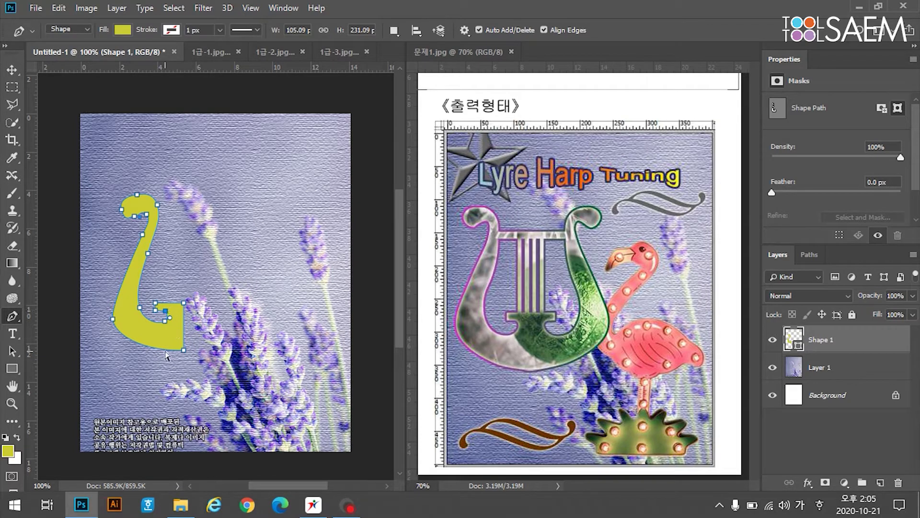
Duplicate the half-harp shape with the Move tool and place the copy against its right side at the same height.
click(13, 71)
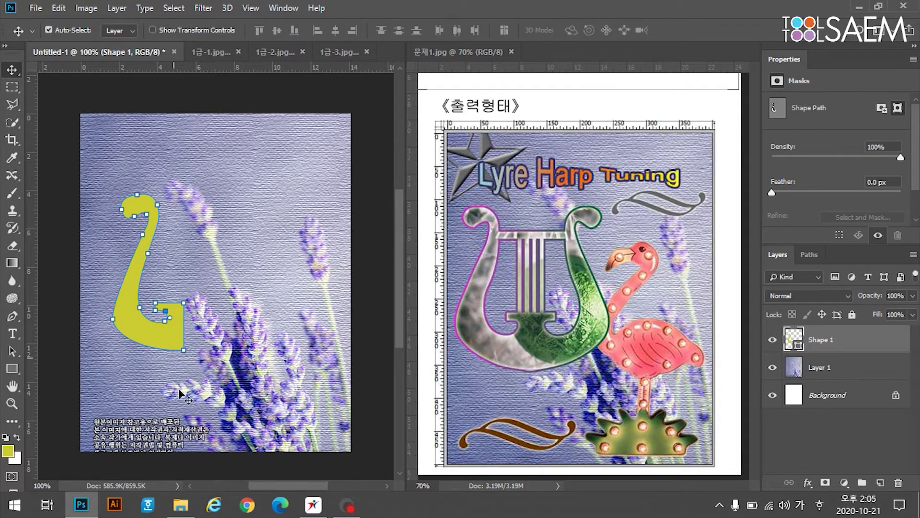
click(164, 342)
drag(164, 341, 242, 364)
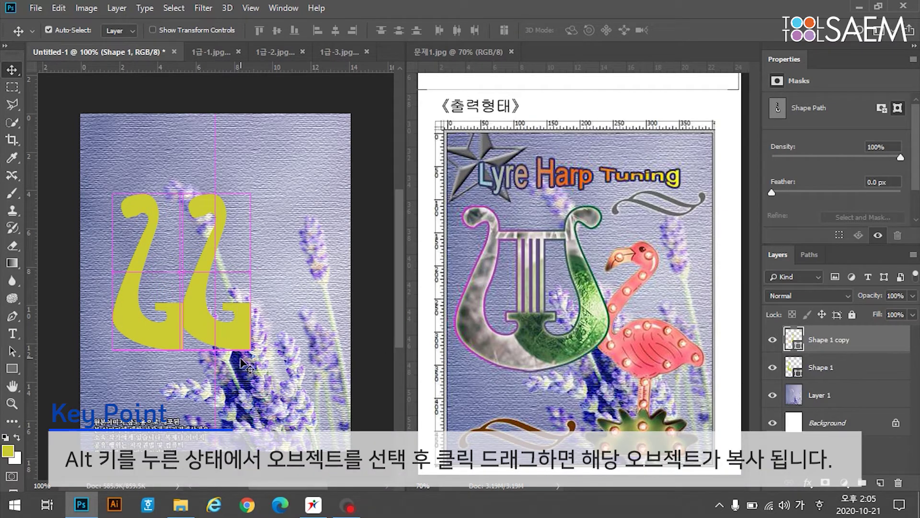
Flip the duplicated half-harp horizontally with Free Transform to mirror the original half.
key(ctrl+t)
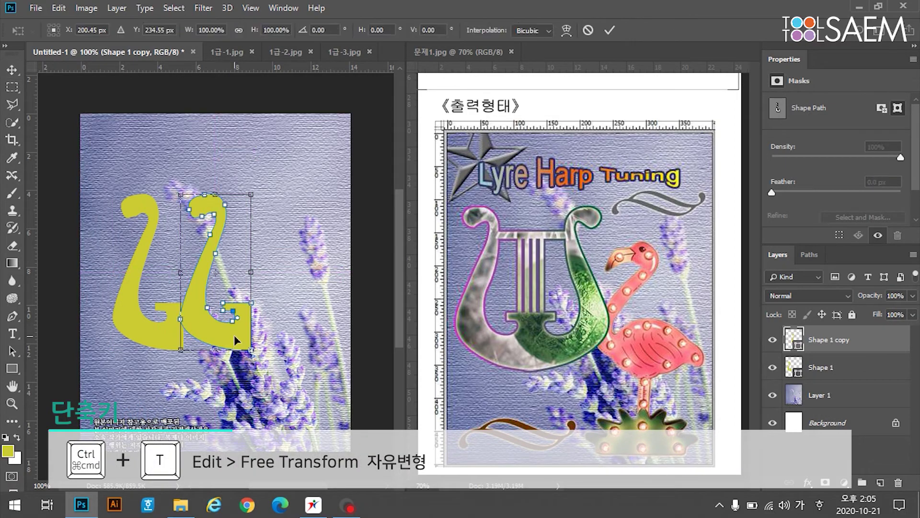
right_click(235, 336)
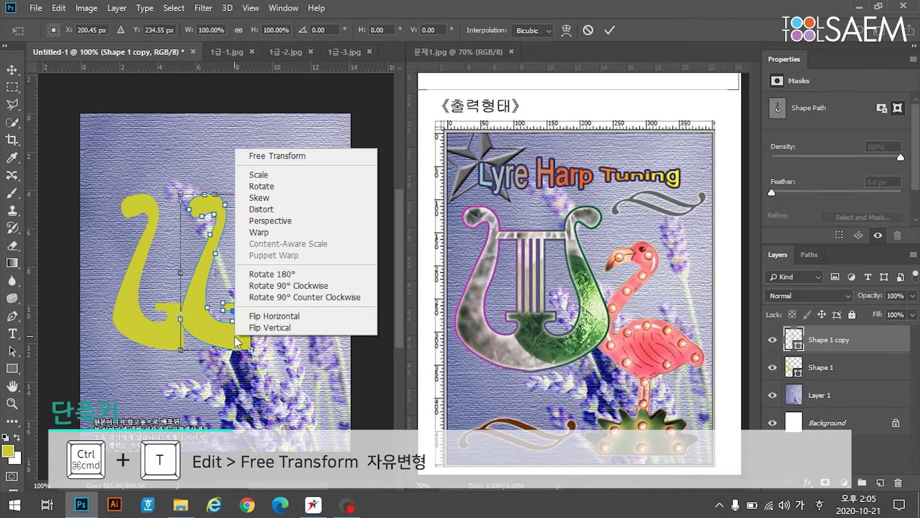
click(278, 316)
key(Return)
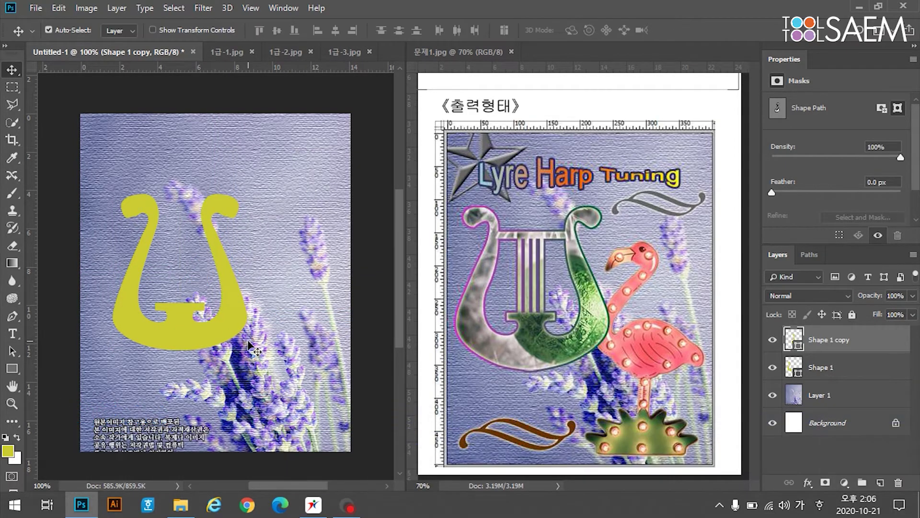
Merge the Shape 1 and Shape 1 copy layers into a single harp shape layer.
shift+click(829, 377)
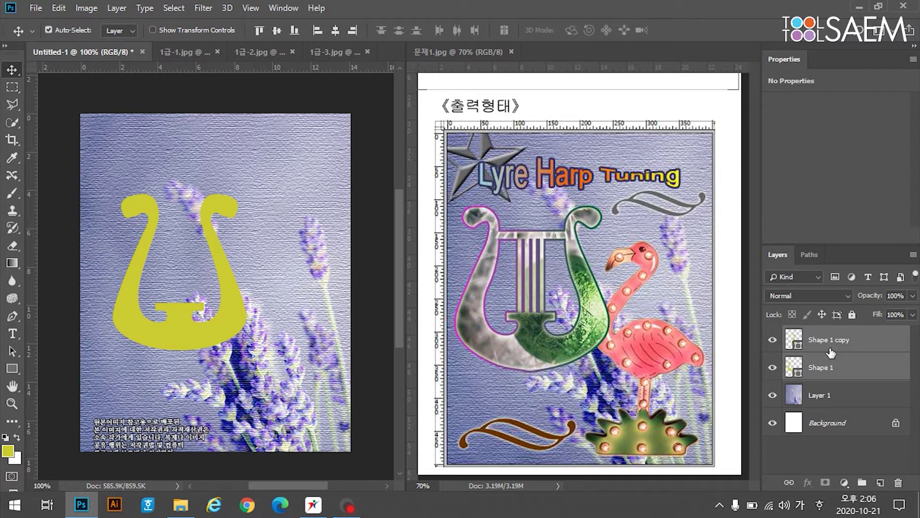
key(ctrl+e)
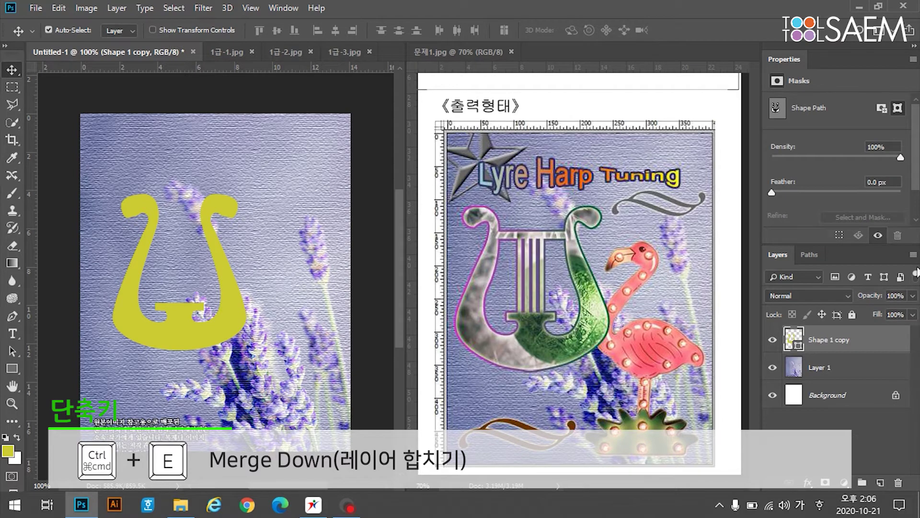
click(914, 254)
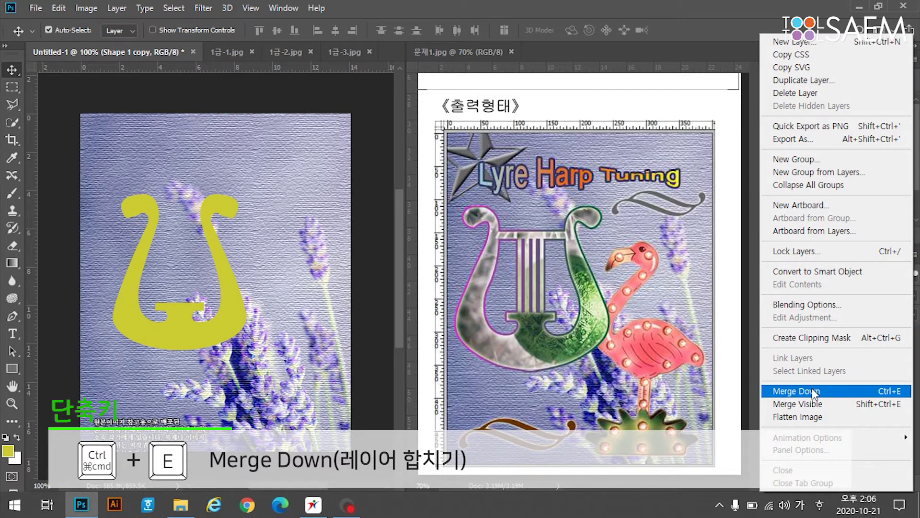
click(721, 8)
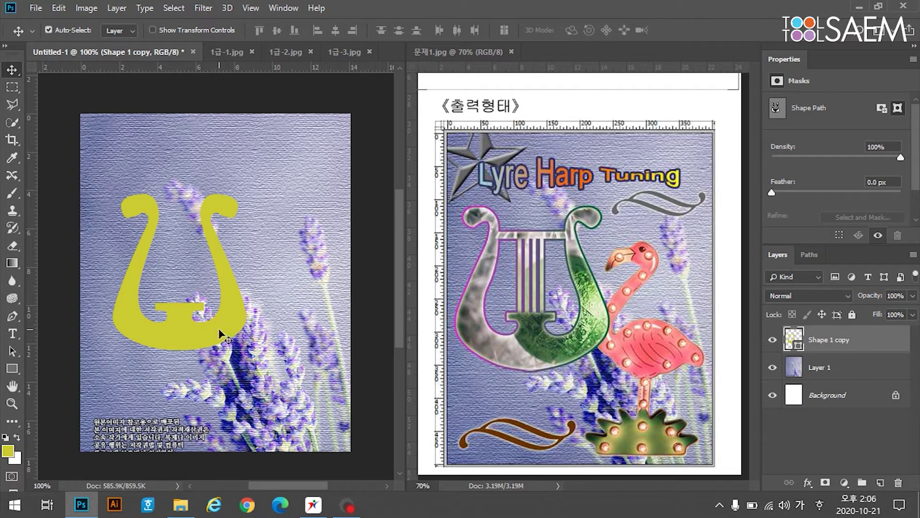
Add a rectangular crossbar and a first vertical string of about 6 x 113 px to the harp shape, using Combine Shapes.
click(11, 368)
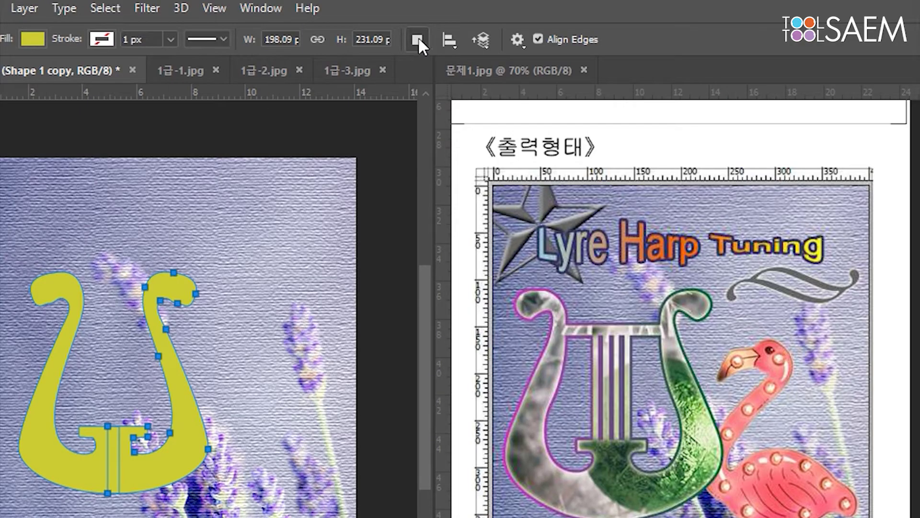
click(417, 38)
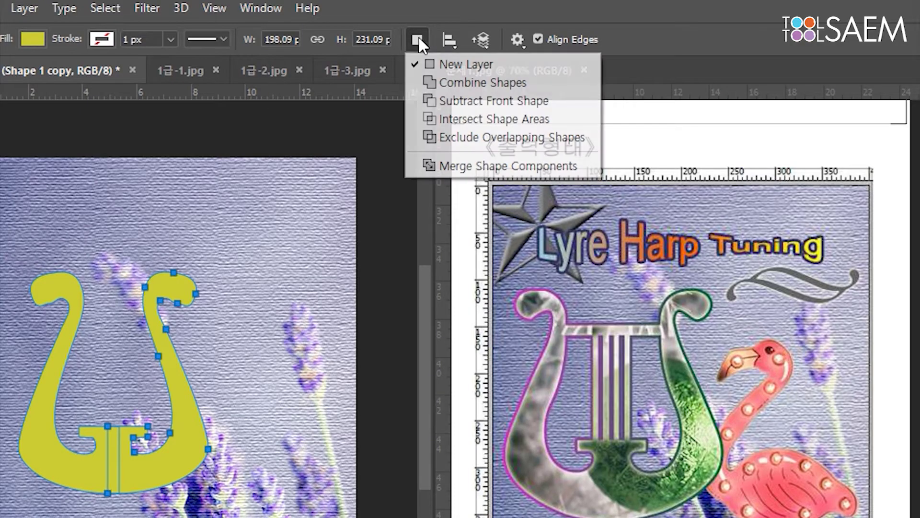
click(506, 94)
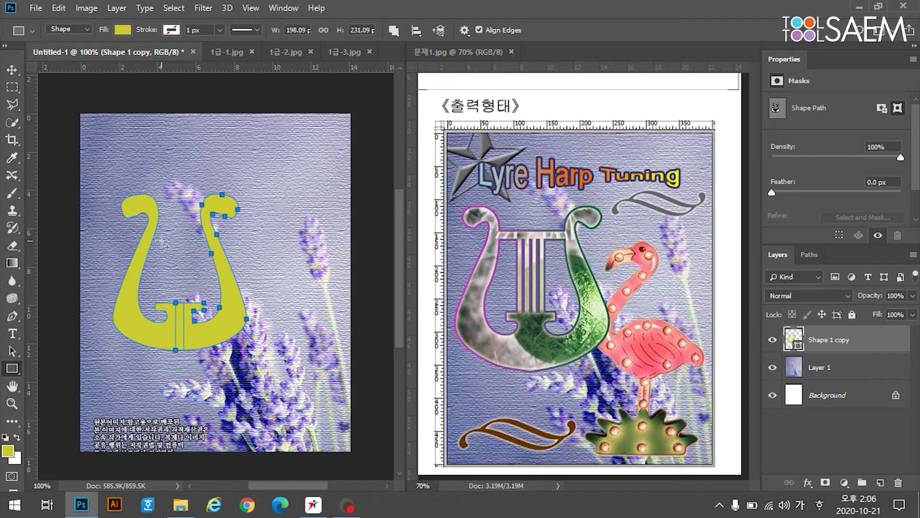
scroll(163, 240, up, 1)
drag(139, 215, 173, 371)
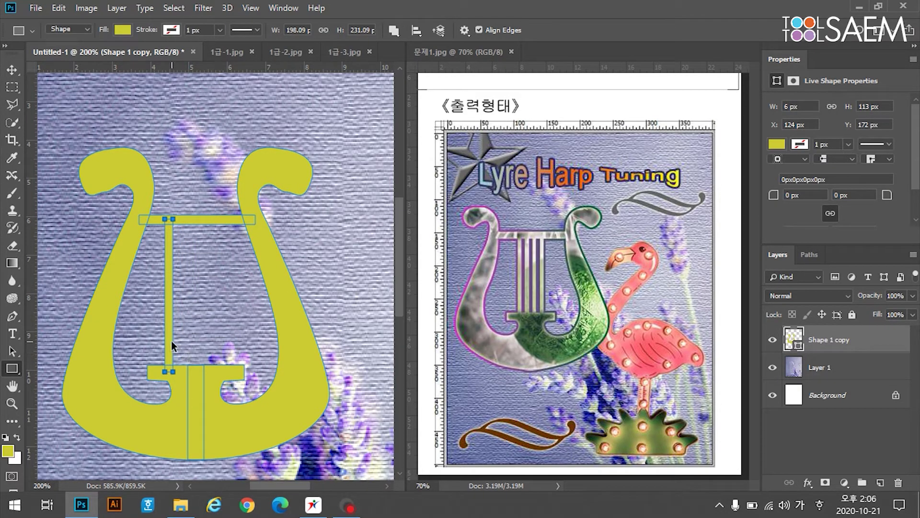
Duplicate the string rectangle across the harp to make four evenly spaced vertical strings.
drag(168, 343, 218, 344)
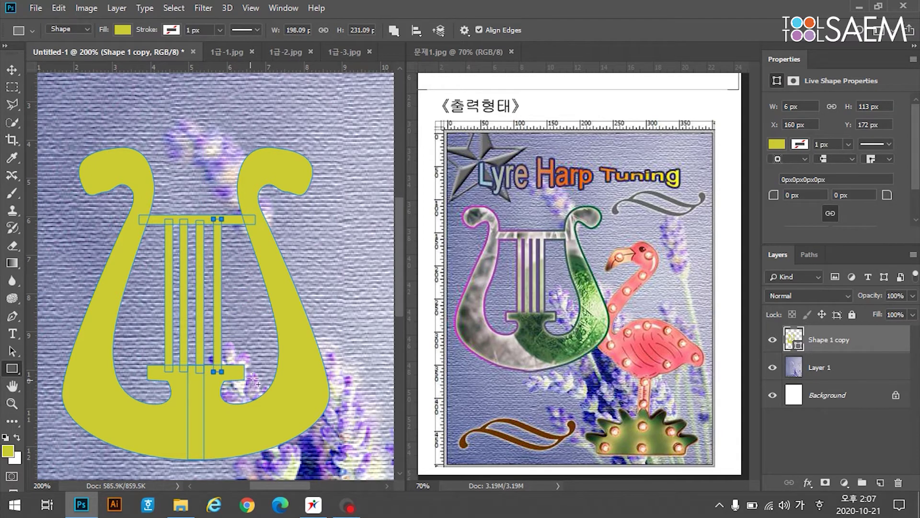
key(super+space)
key(ctrl+minus)
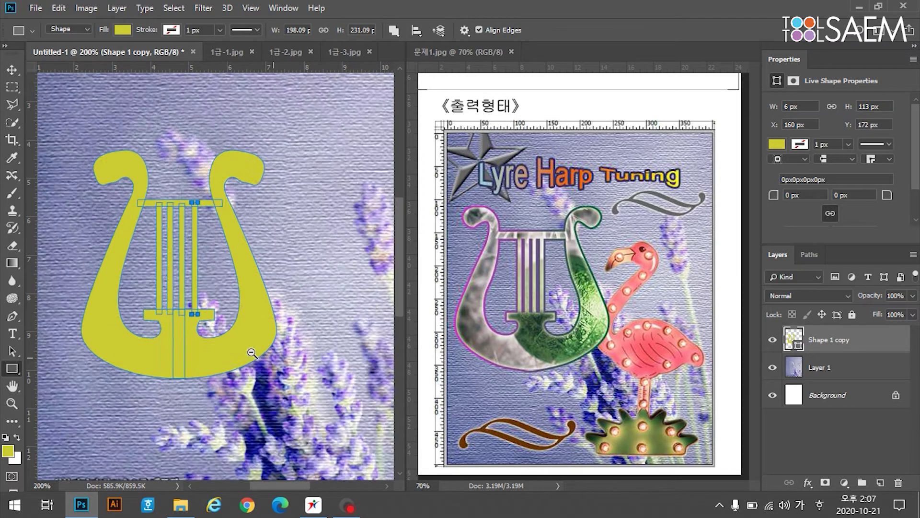
click(12, 71)
Check the path requirement in the exam sheet and save the harp's shape path as 하프 모양.
click(615, 402)
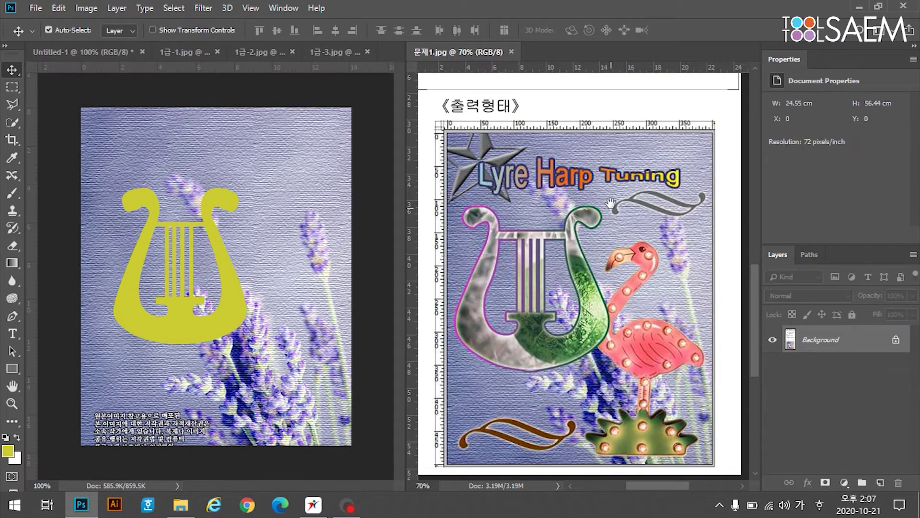
scroll(616, 402, up, 5)
scroll(616, 402, up, 2)
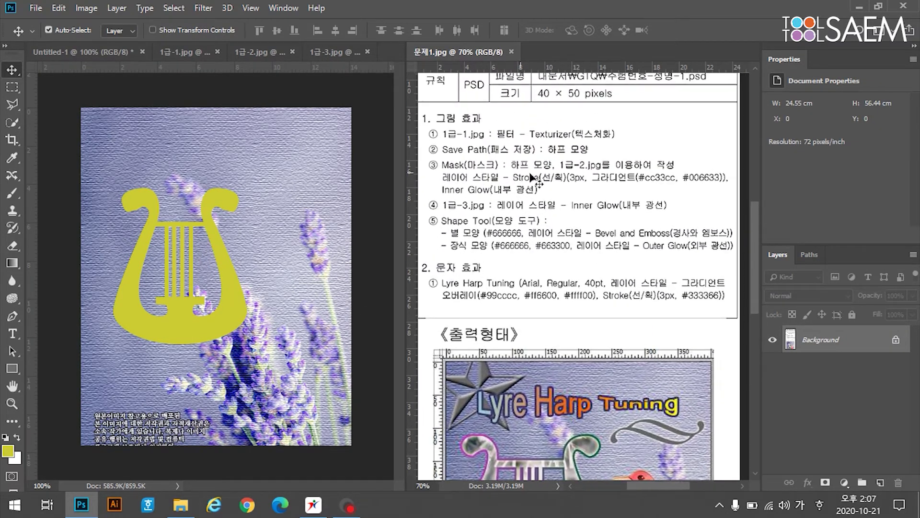
key(ctrl+Tab)
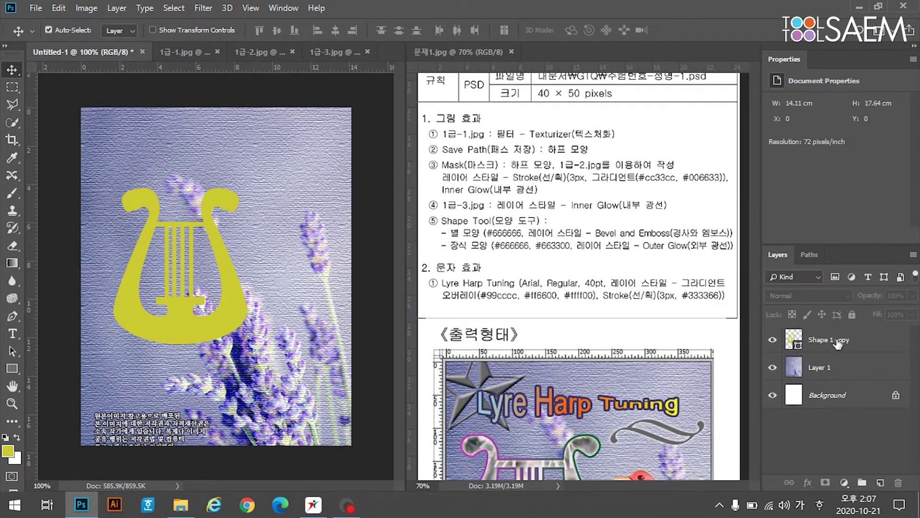
click(809, 254)
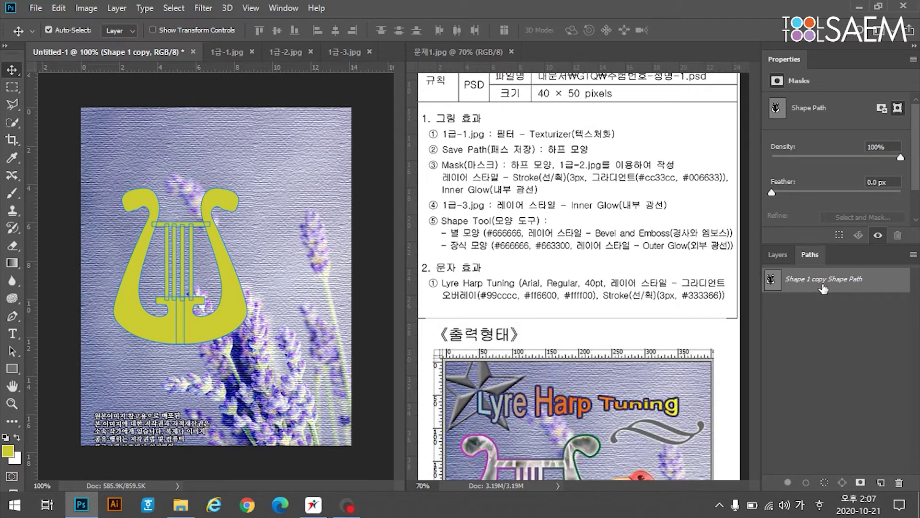
double_click(838, 283)
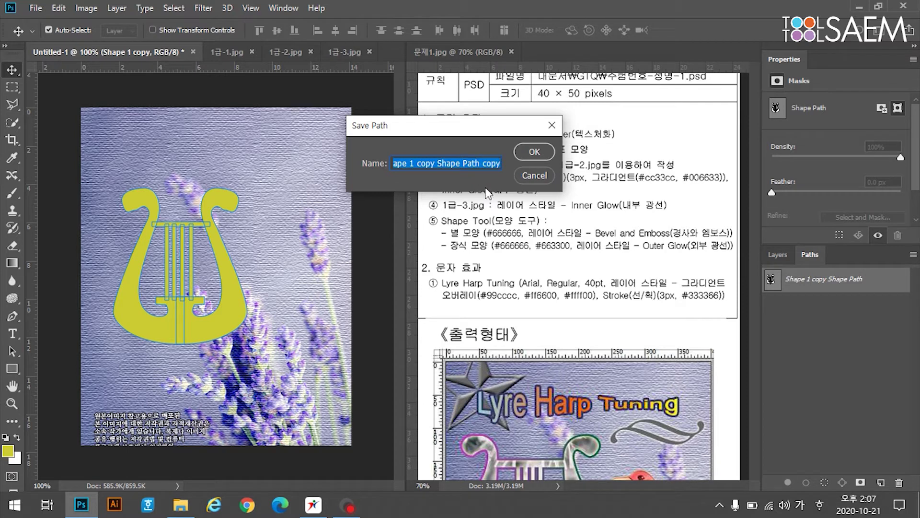
text(하)
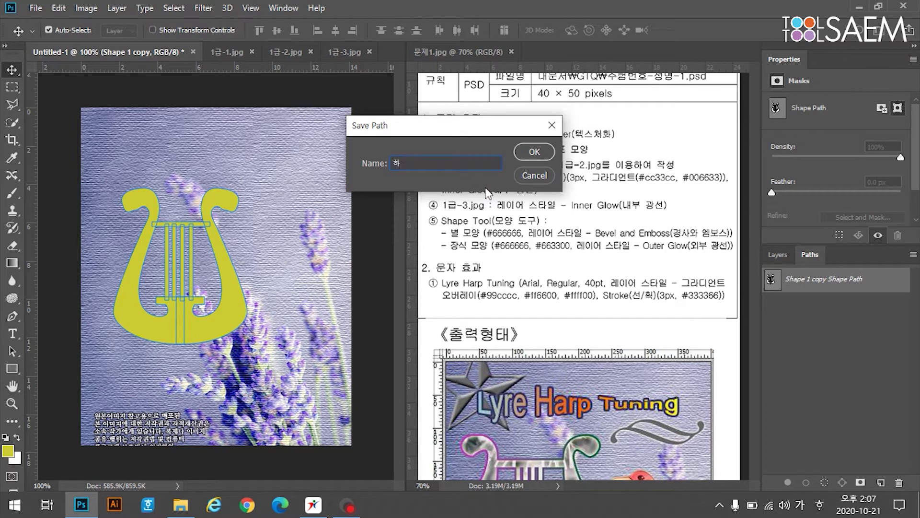
text(프 모양)
click(536, 152)
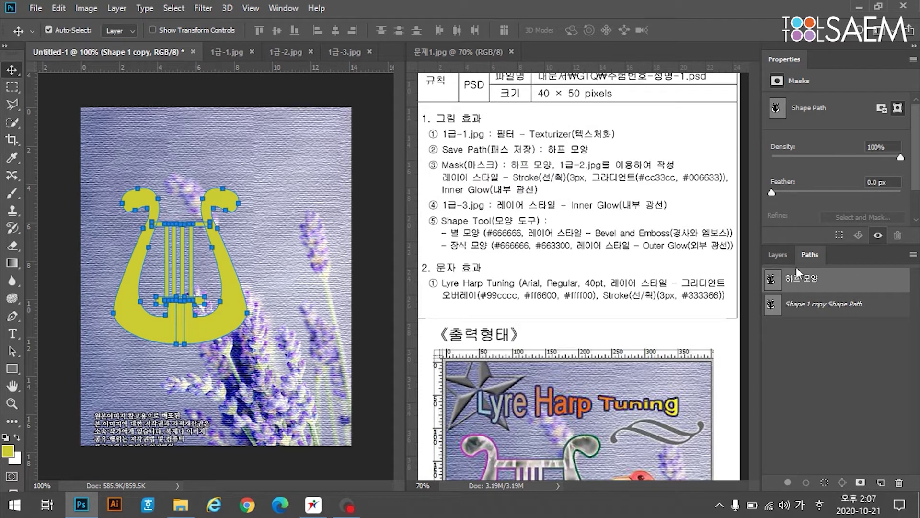
click(776, 255)
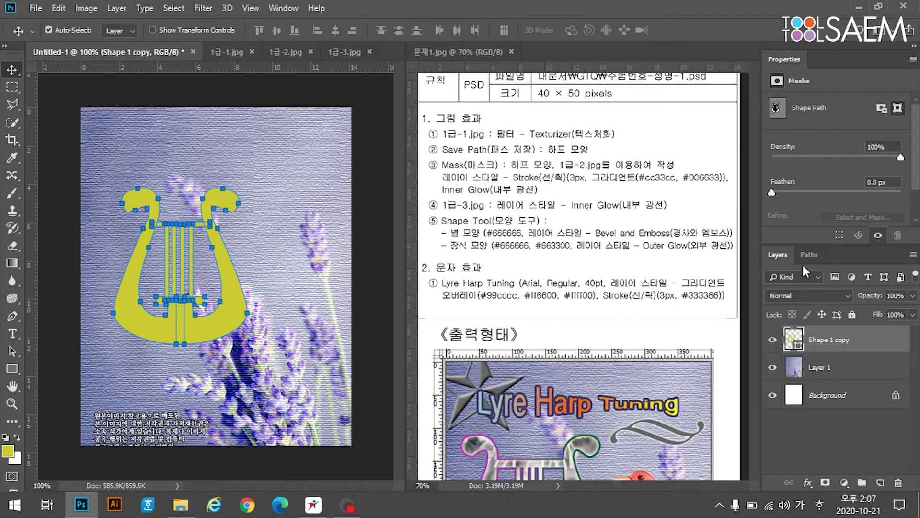
Copy the whole 1급-2.jpg image into the harp document above the harp shape and deselect the harp path.
click(278, 53)
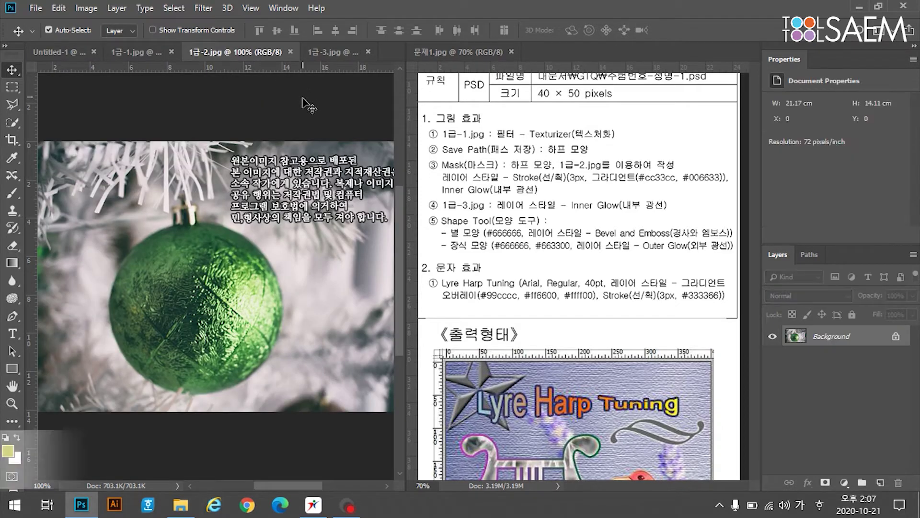
key(ctrl+a)
key(ctrl+c)
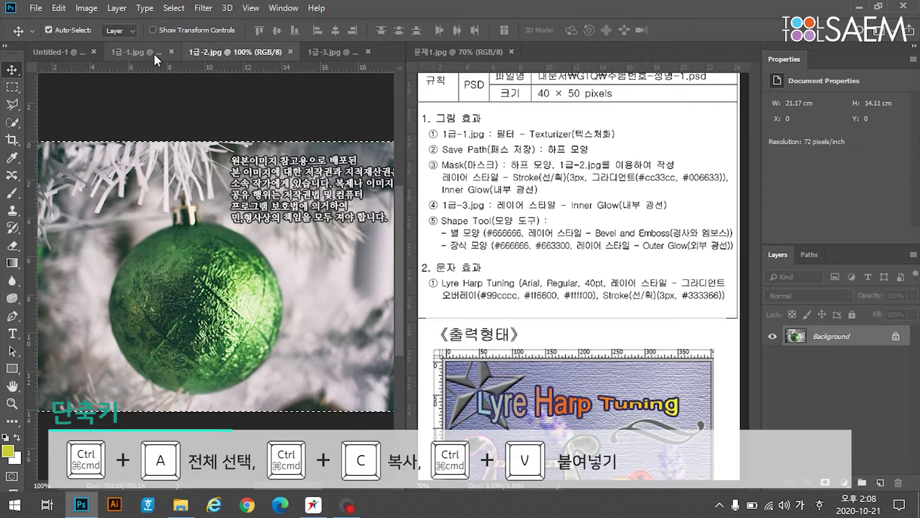
click(67, 52)
key(ctrl+v)
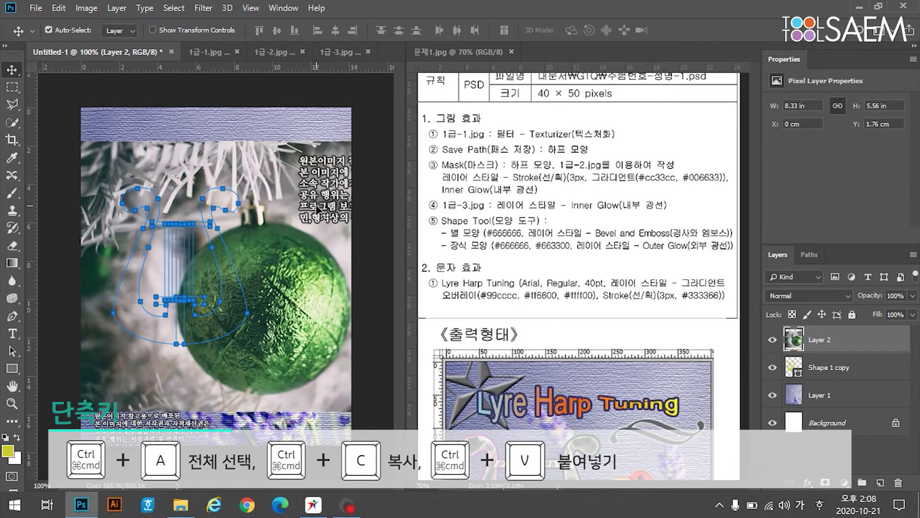
click(812, 255)
click(811, 340)
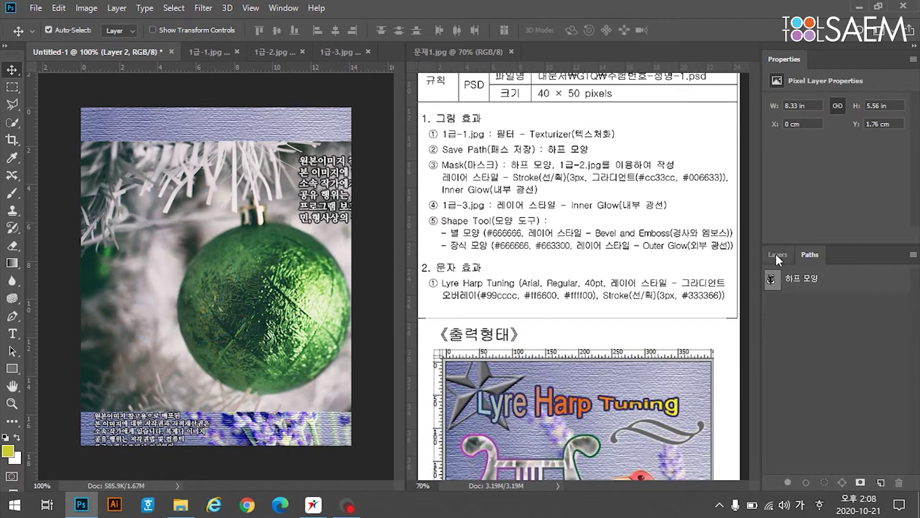
click(777, 254)
Scale the pasted ornament image to about 69.5%, position it over the harp, and clip it to the harp shape layer.
key(ctrl+t)
drag(81, 139, 173, 279)
drag(256, 357, 150, 321)
drag(171, 320, 188, 321)
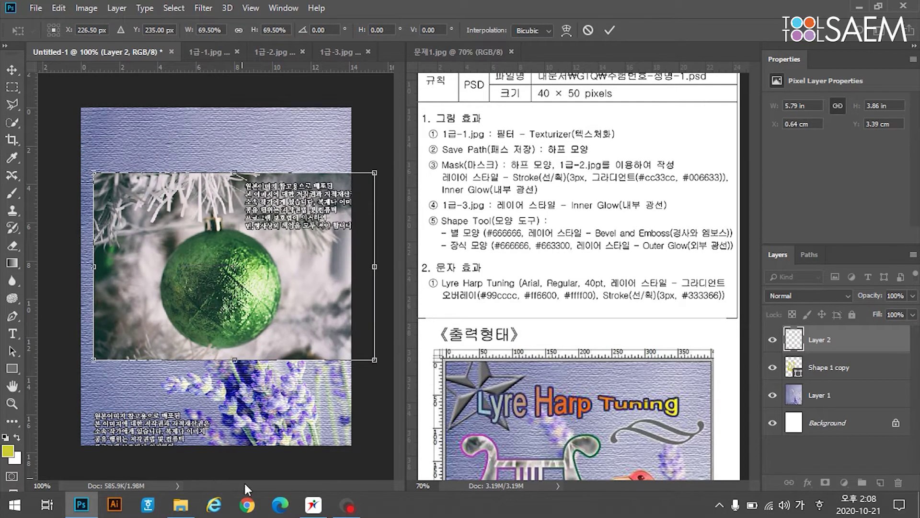
key(Return)
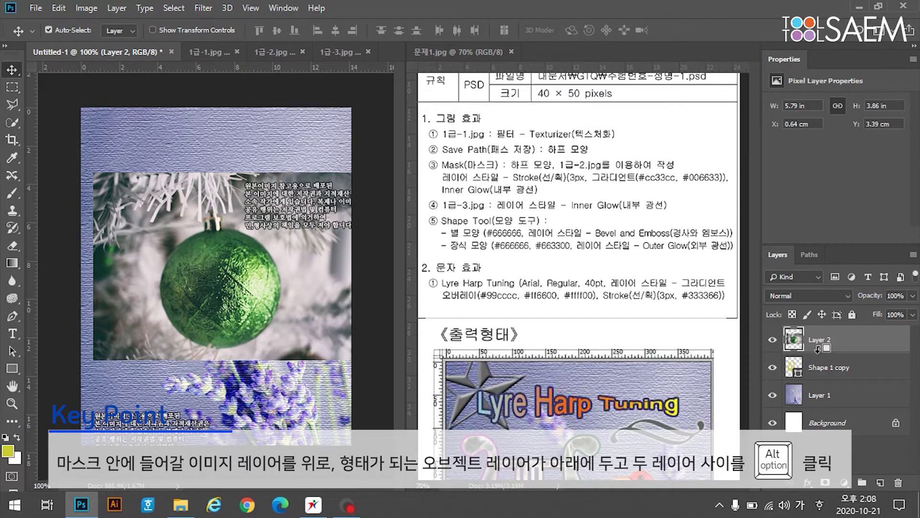
alt+click(821, 348)
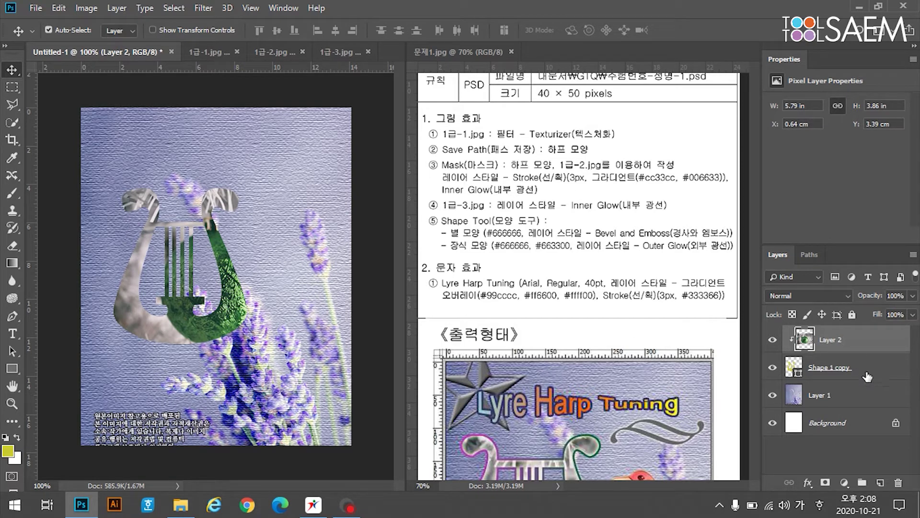
Add a Stroke layer style to the harp shape with a 3 px size and Gradient fill type.
click(876, 375)
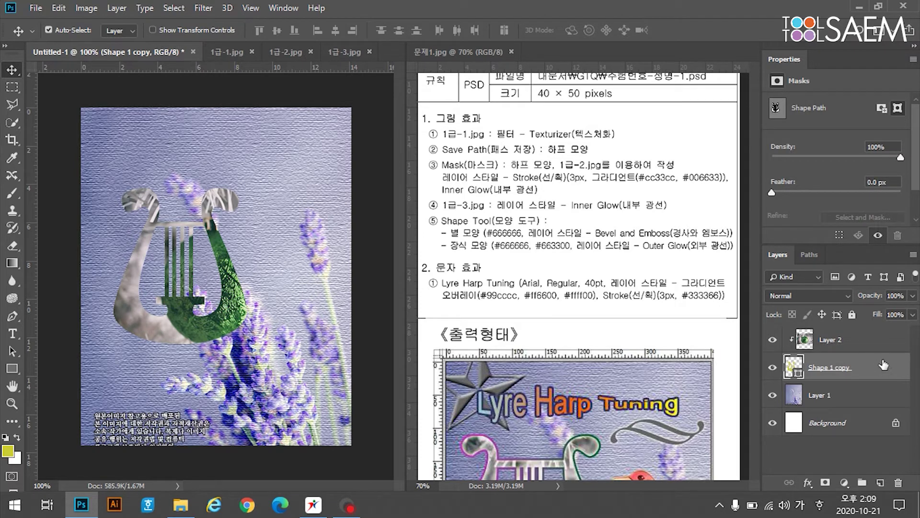
click(808, 482)
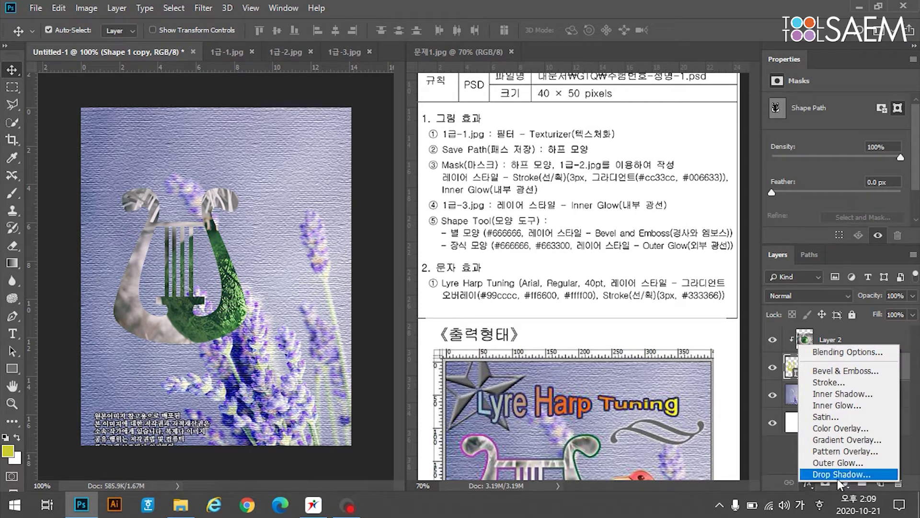
click(847, 381)
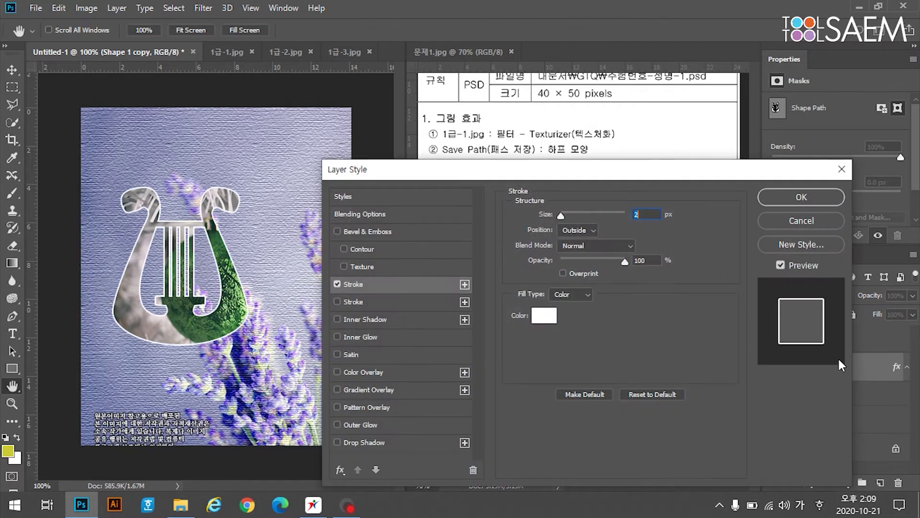
drag(695, 172, 695, 200)
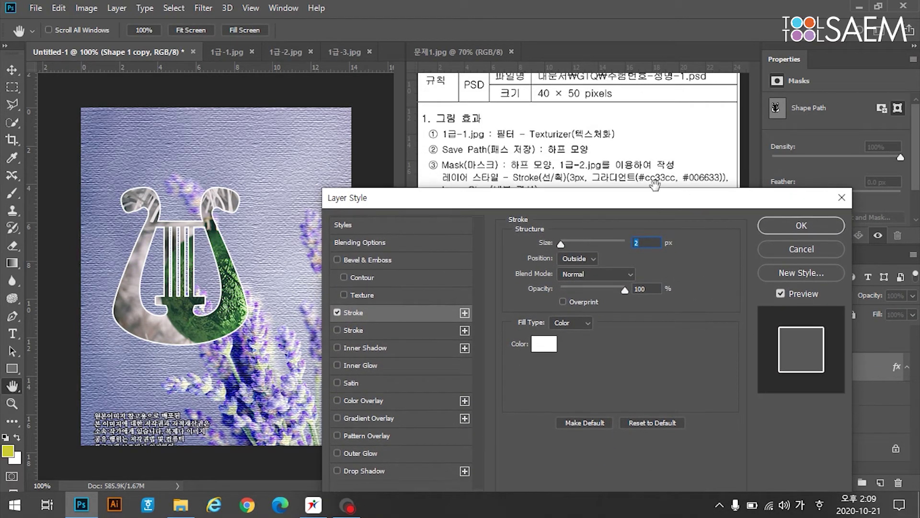
click(580, 320)
click(575, 344)
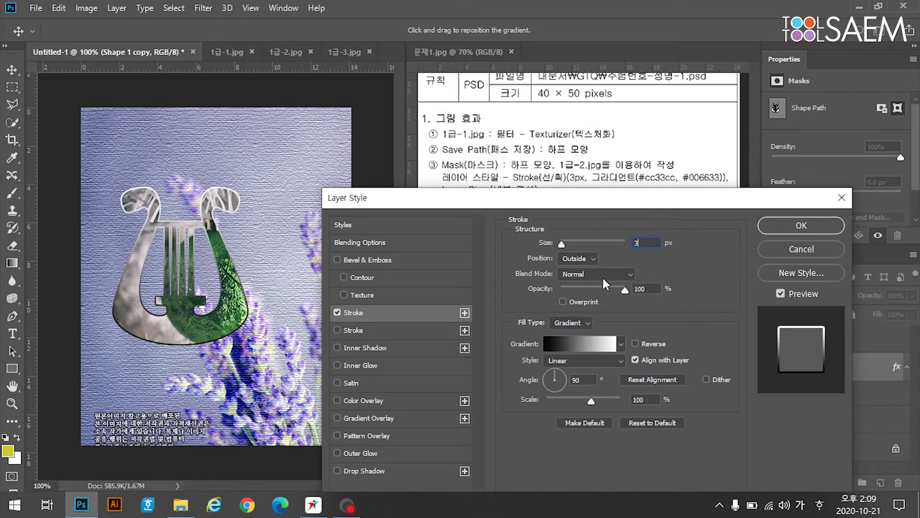
Set the harp stroke's gradient to run from #cc33cc to #006633.
click(581, 342)
drag(572, 125, 745, 209)
double_click(599, 445)
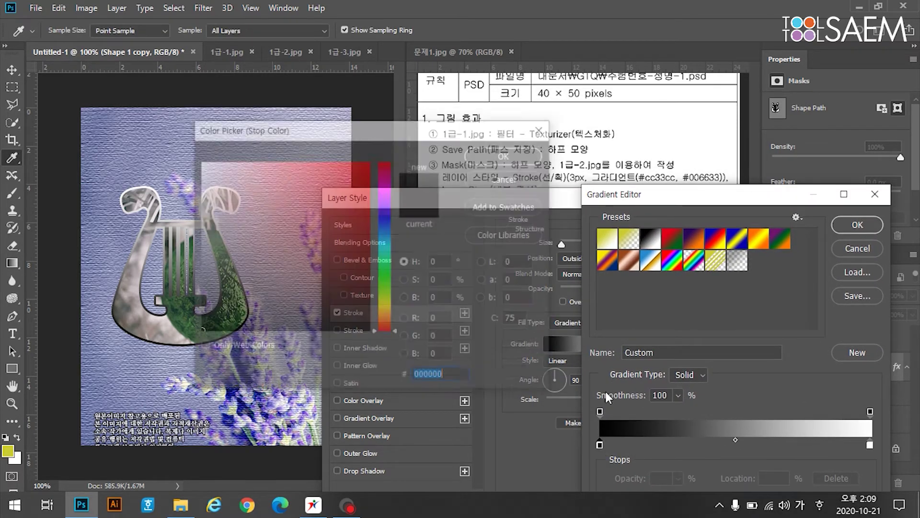
text(cc33cc)
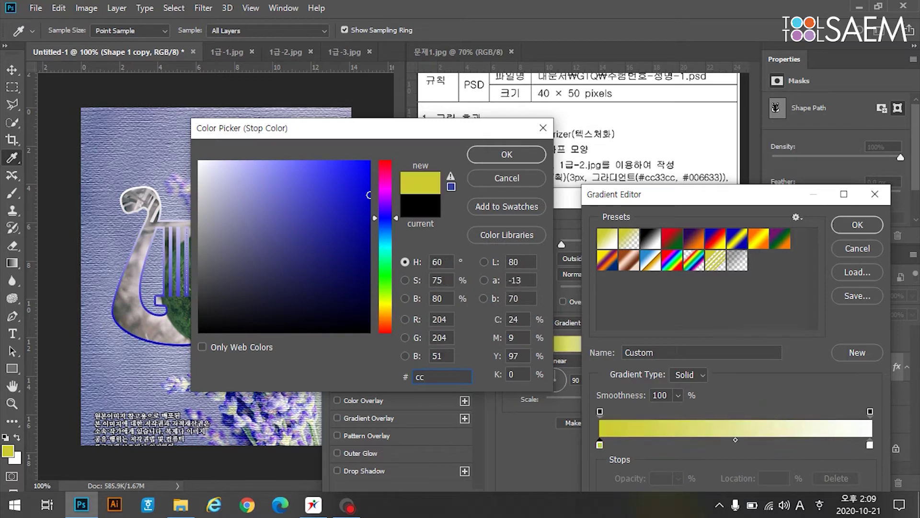
click(522, 161)
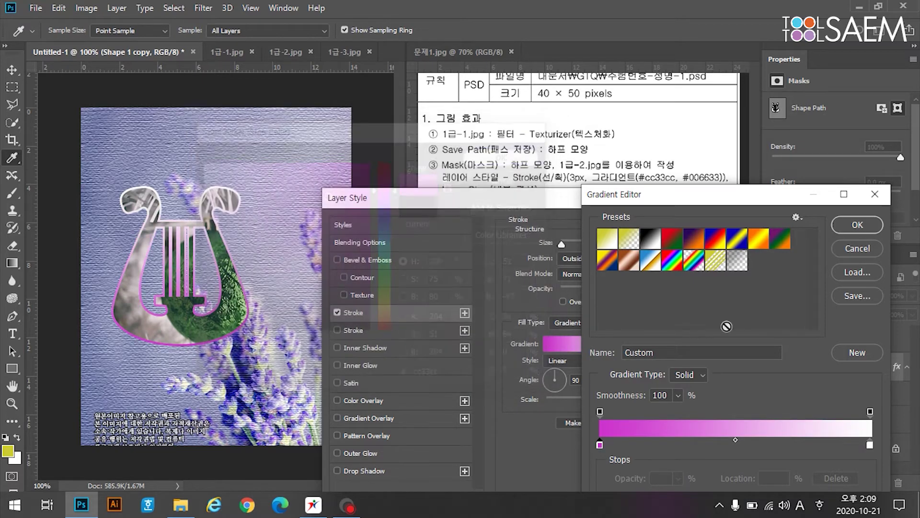
double_click(870, 444)
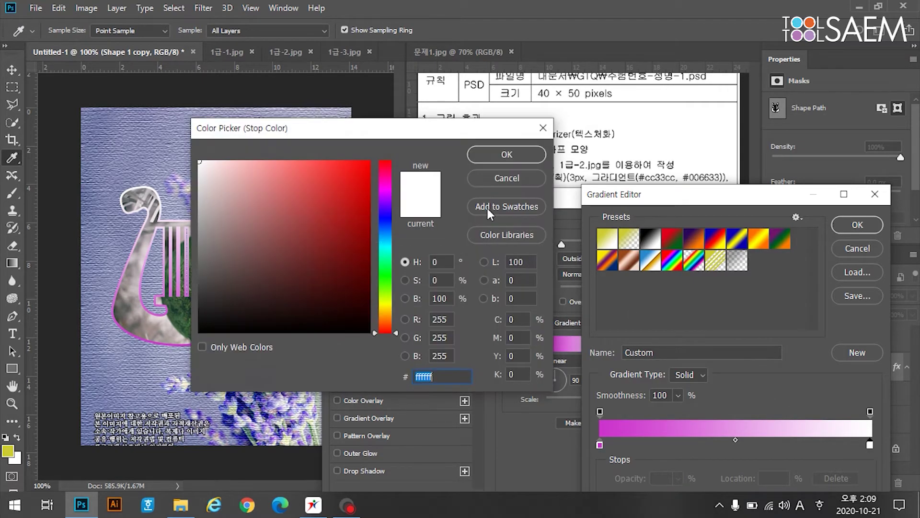
text(006633)
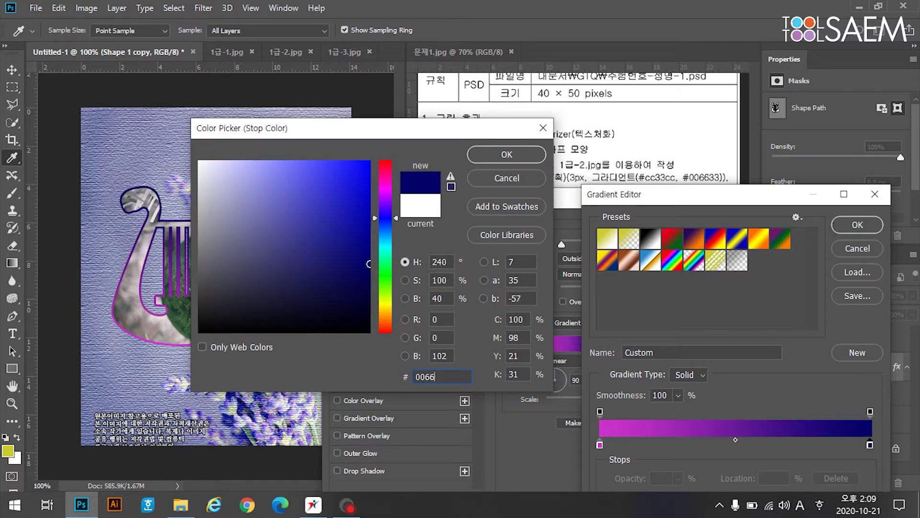
click(509, 161)
click(859, 226)
Set the harp's stroke gradient angle to 0° and add an Inner Glow to the same shape.
drag(632, 201, 665, 16)
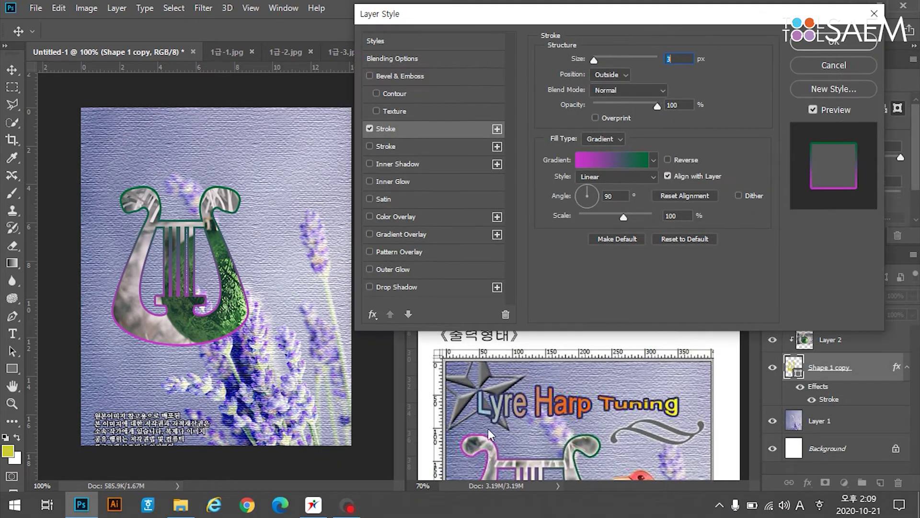
click(597, 195)
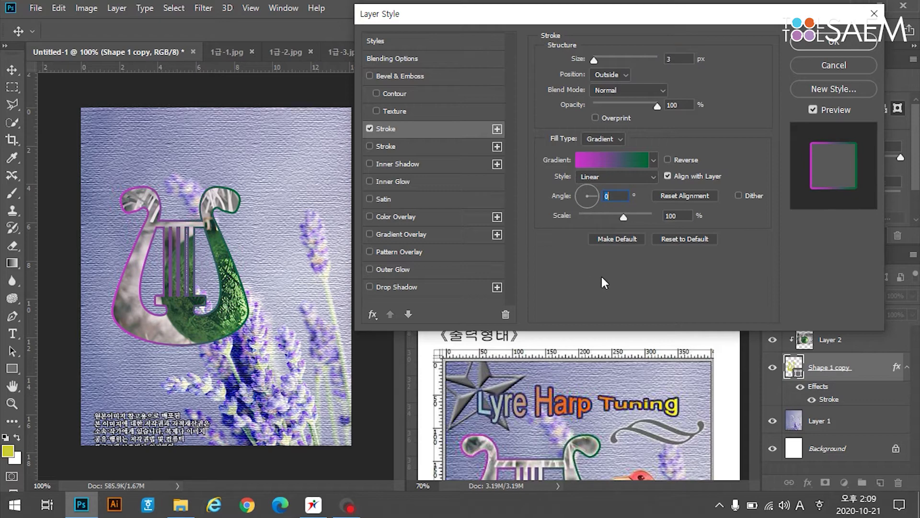
drag(550, 16, 517, 207)
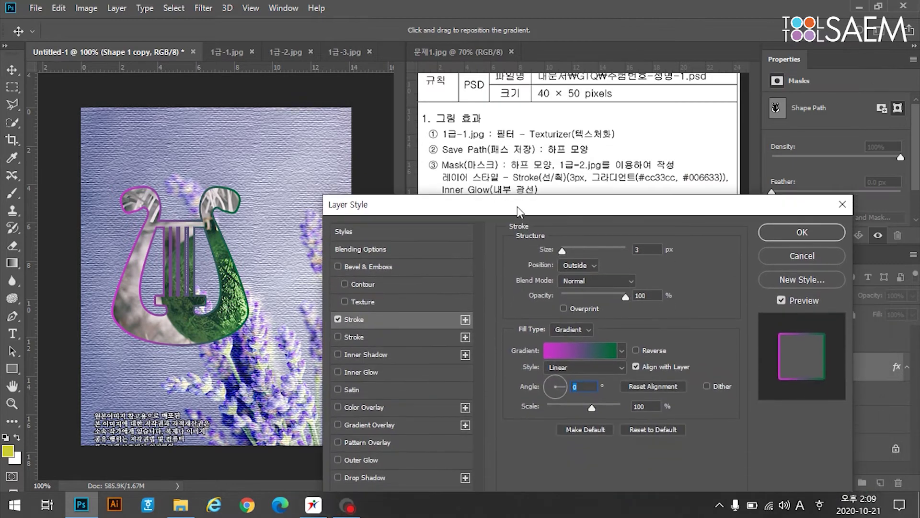
click(366, 373)
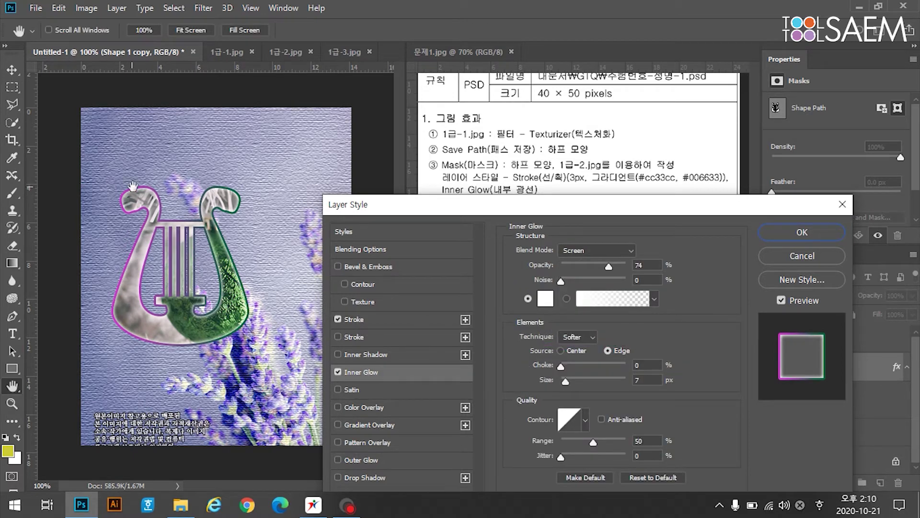
click(802, 233)
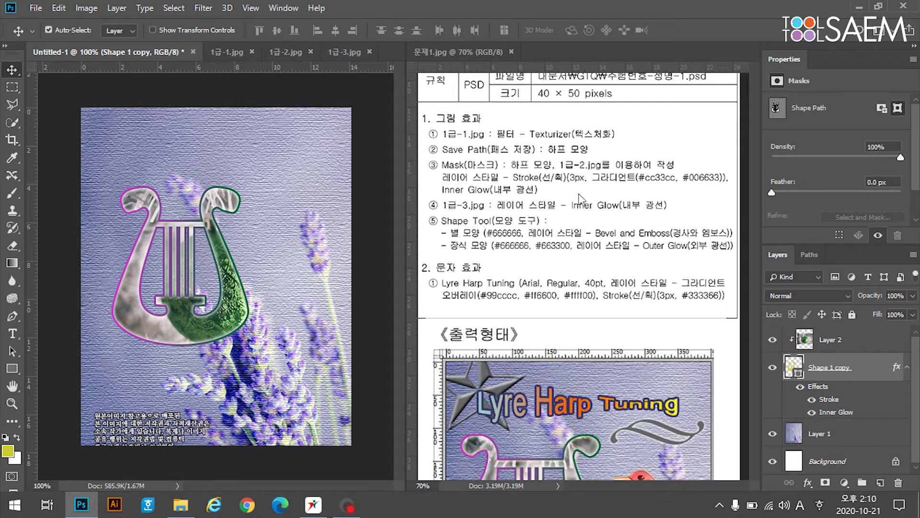
Compare the flamingo in 1급-3.jpg with the required output in the exam sheet.
click(349, 52)
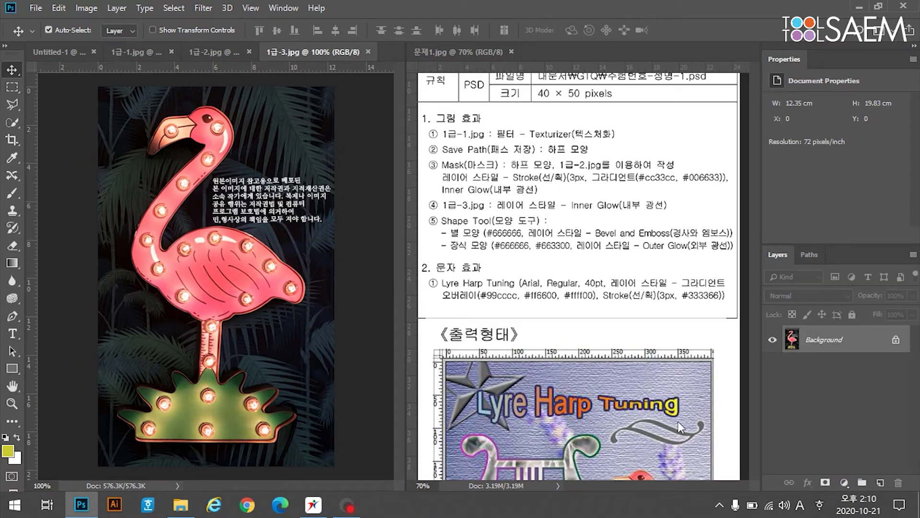
click(713, 352)
scroll(671, 345, down, 5)
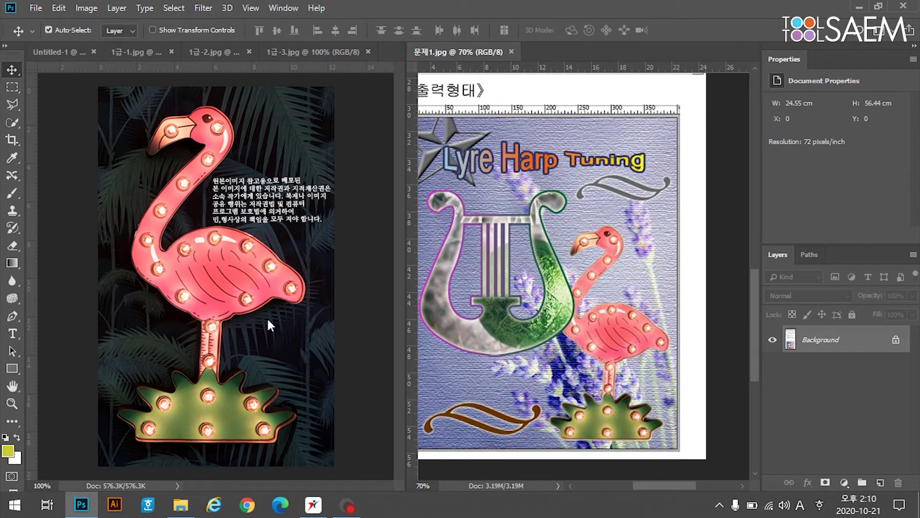
click(192, 135)
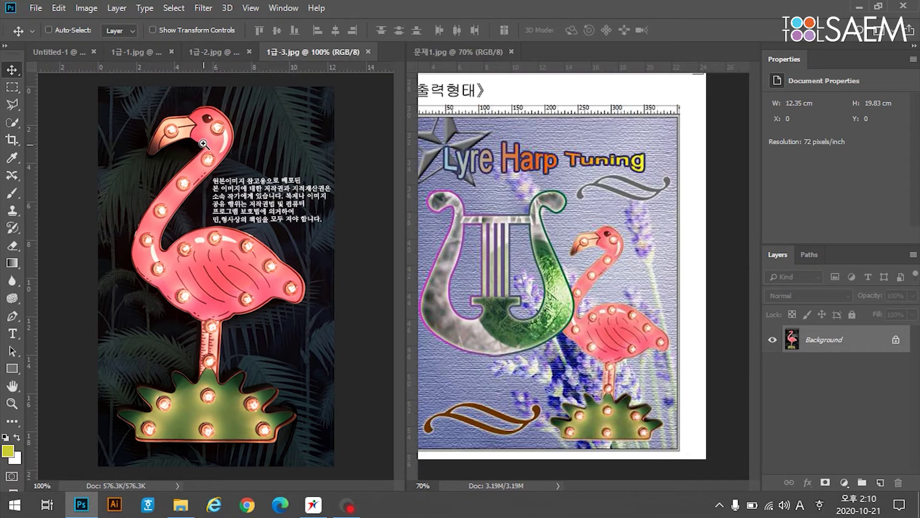
ctrl+click(202, 142)
ctrl+click(211, 154)
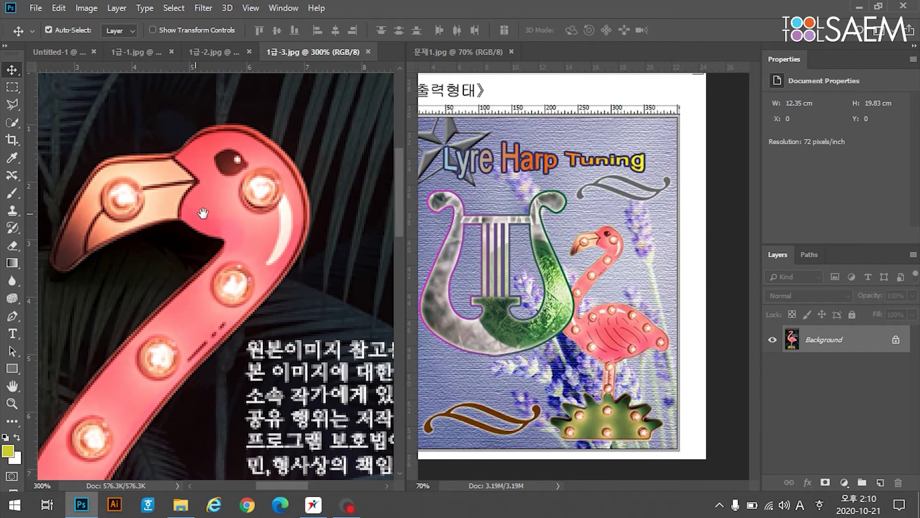
Choose the Pen tool and set it to Path mode for outlining the flamingo in 1급-3.jpg.
key(l)
click(13, 318)
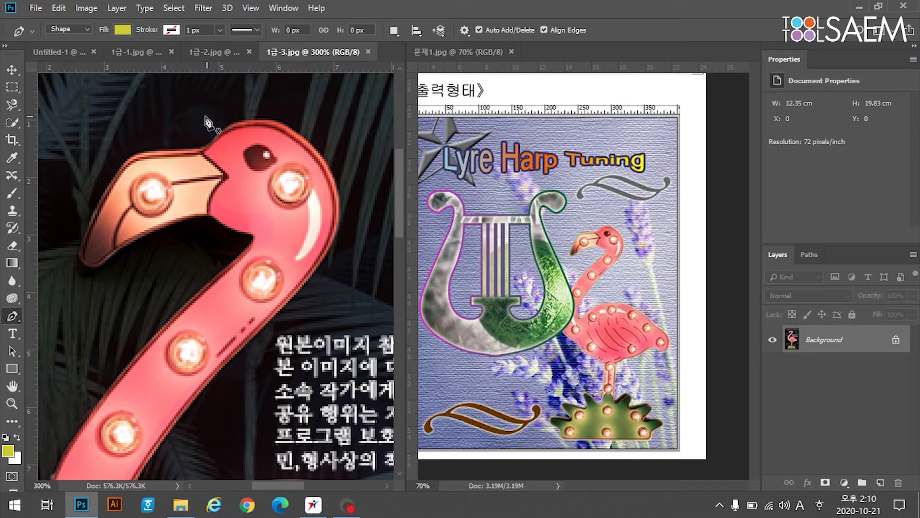
click(14, 123)
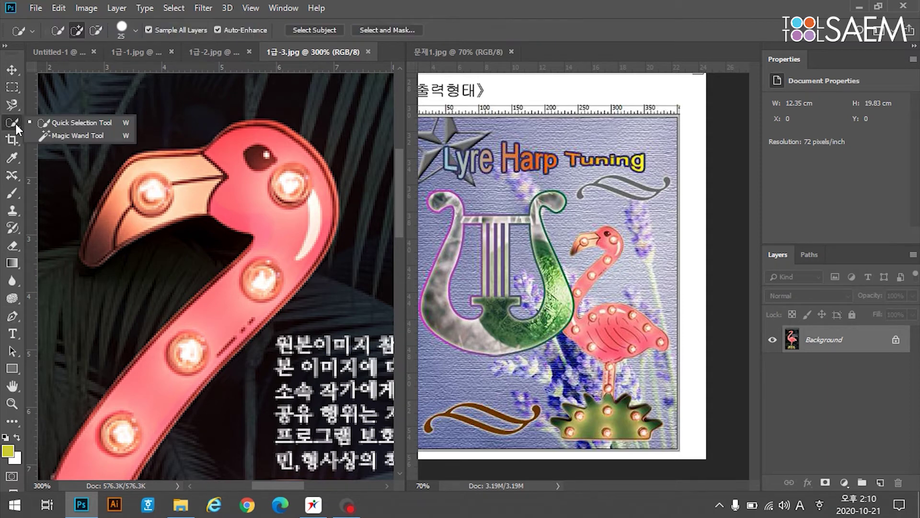
click(12, 106)
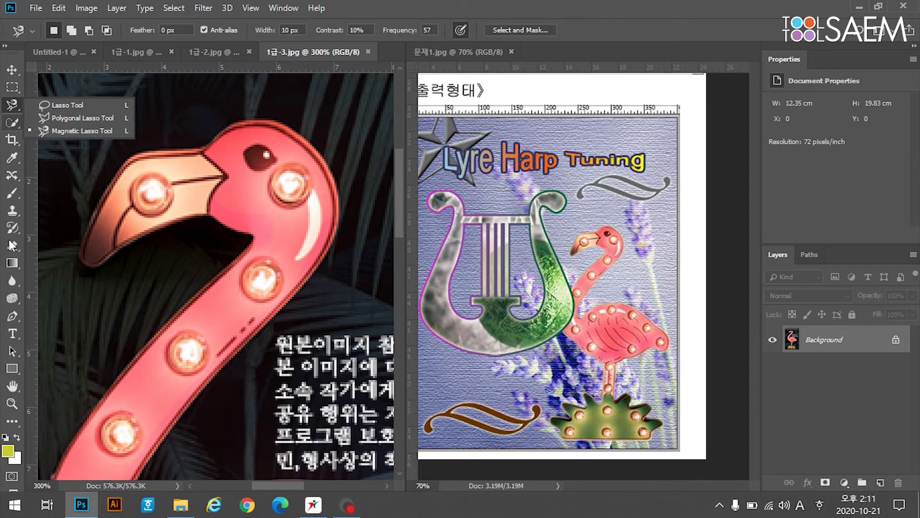
click(12, 317)
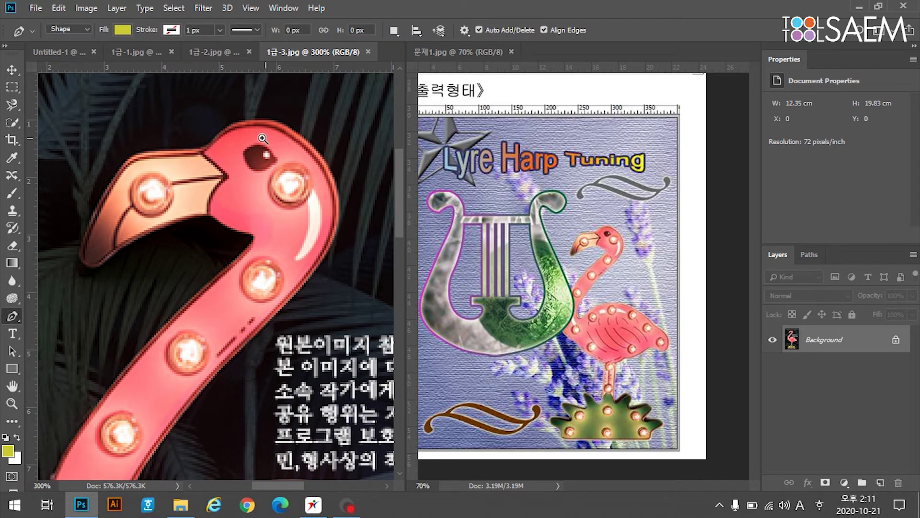
scroll(261, 142, up, 1)
drag(203, 217, 259, 234)
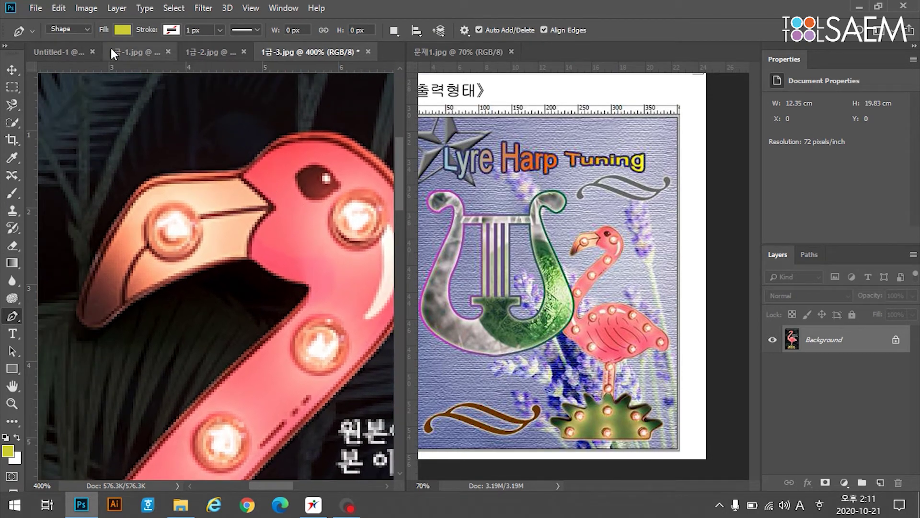
click(89, 29)
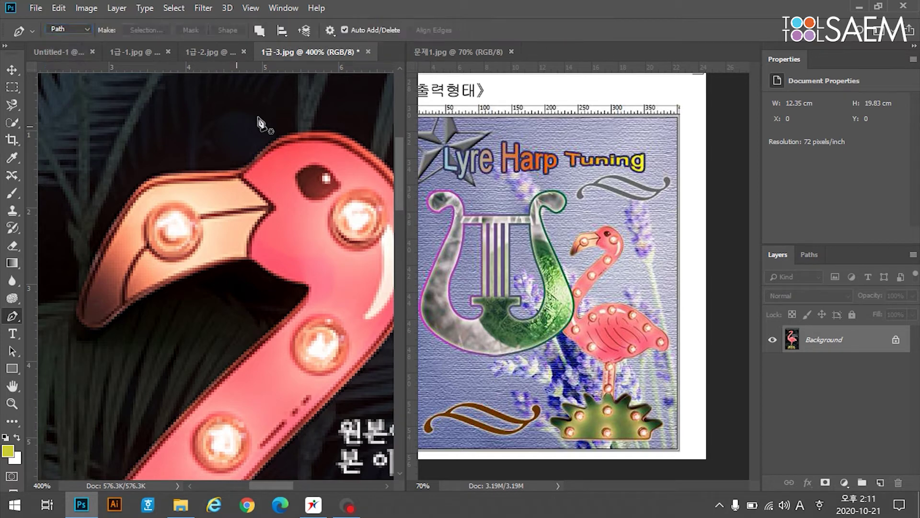
Trace a path from the top of the flamingo's head around the beak to the throat.
click(319, 132)
drag(276, 140, 240, 177)
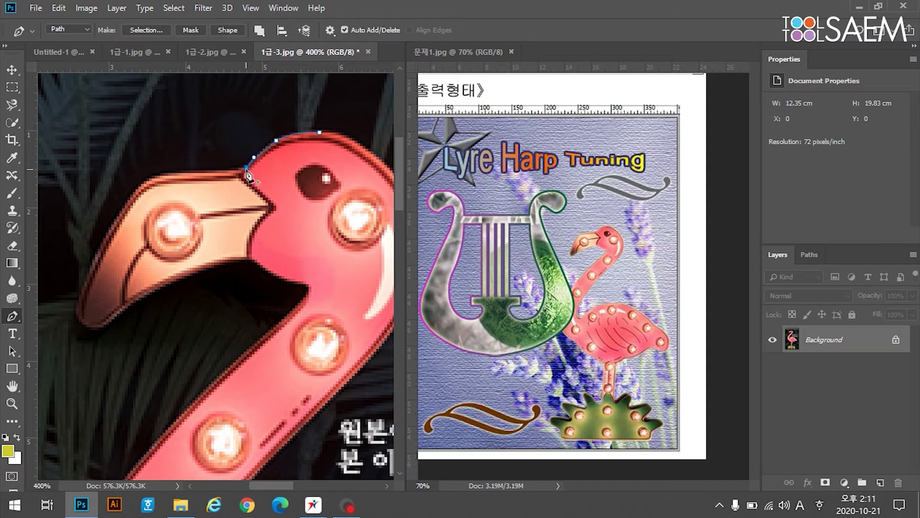
click(220, 172)
drag(152, 178, 146, 184)
drag(81, 289, 51, 381)
drag(86, 328, 151, 284)
drag(249, 260, 295, 307)
Continue the path down the outer edge of the flamingo's neck to its breast, breaking the curve handle there.
scroll(297, 309, down, 5)
drag(193, 311, 163, 347)
key(space)
drag(209, 296, 299, 195)
drag(172, 356, 202, 264)
key(space)
drag(163, 416, 180, 463)
key(space)
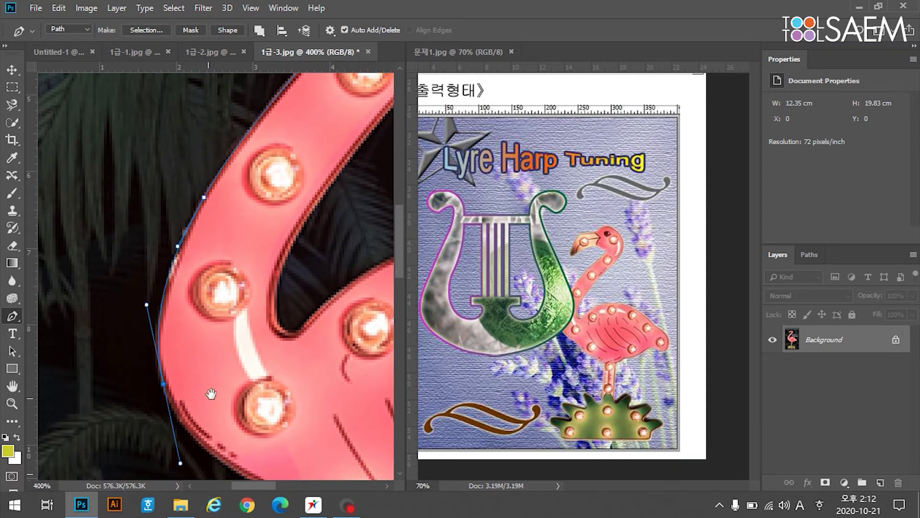
drag(211, 394, 188, 250)
alt+click(141, 240)
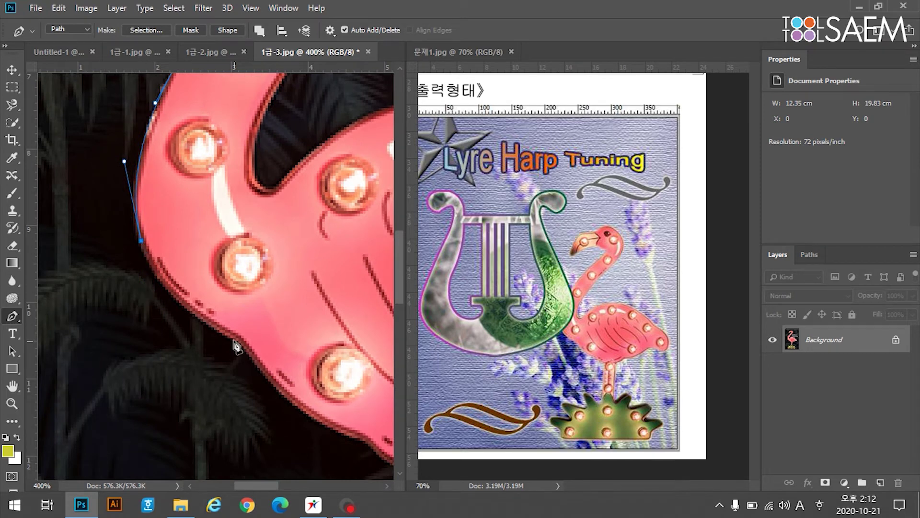
Extend the path along the underside of the flamingo's breast and belly towards the leg.
drag(233, 336, 238, 286)
key(space)
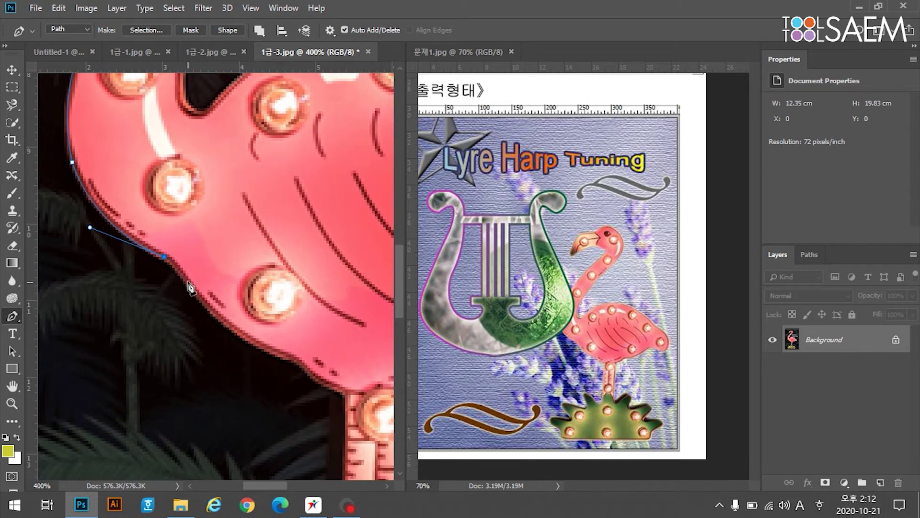
click(181, 276)
drag(226, 327, 239, 337)
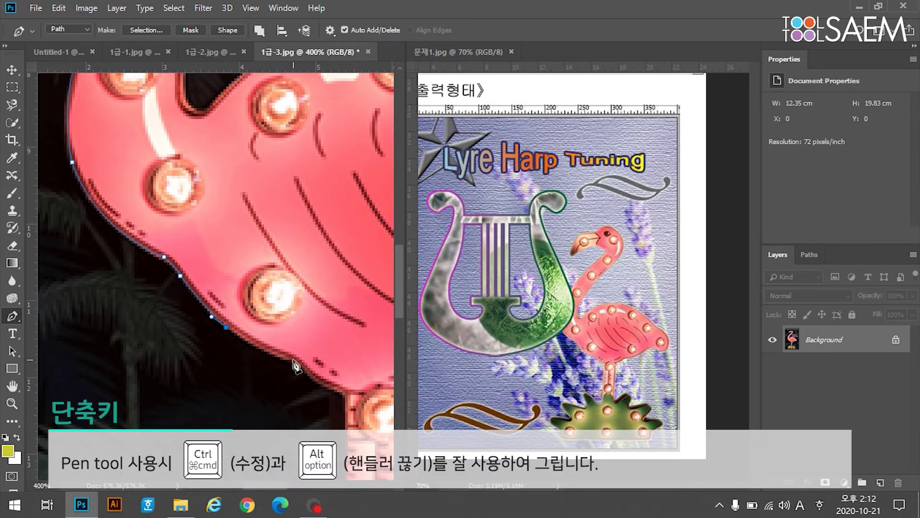
alt+click(293, 360)
Continue the path down the flamingo's leg and over to the tip of the first leaf on the left.
key(space)
drag(349, 380, 281, 138)
key(space)
click(255, 370)
key(space)
drag(258, 379, 248, 346)
click(240, 334)
drag(175, 302, 252, 263)
key(space)
alt+click(269, 246)
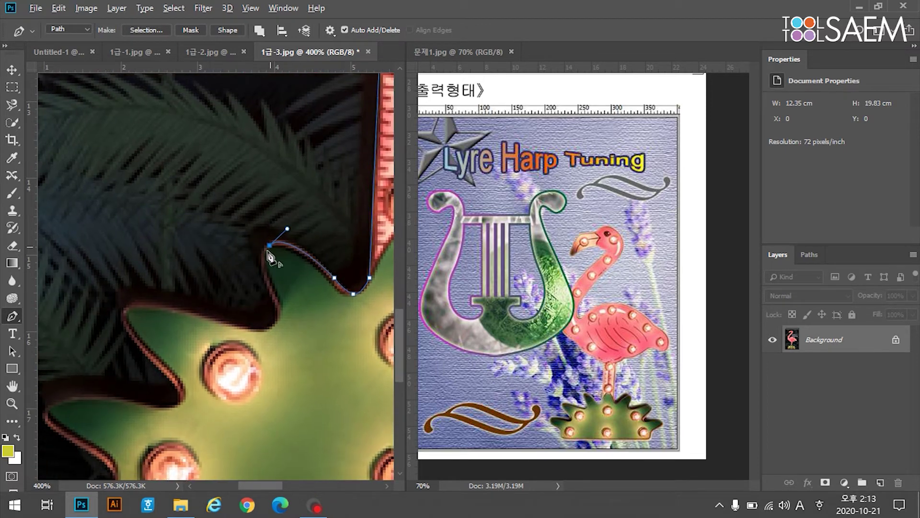
Trace the path around the second leaf on the left of the green base, breaking handles at the sharp turns.
drag(286, 323, 304, 346)
alt+click(278, 305)
click(261, 329)
drag(153, 302, 126, 333)
alt+click(124, 318)
drag(172, 378, 182, 386)
alt+click(172, 378)
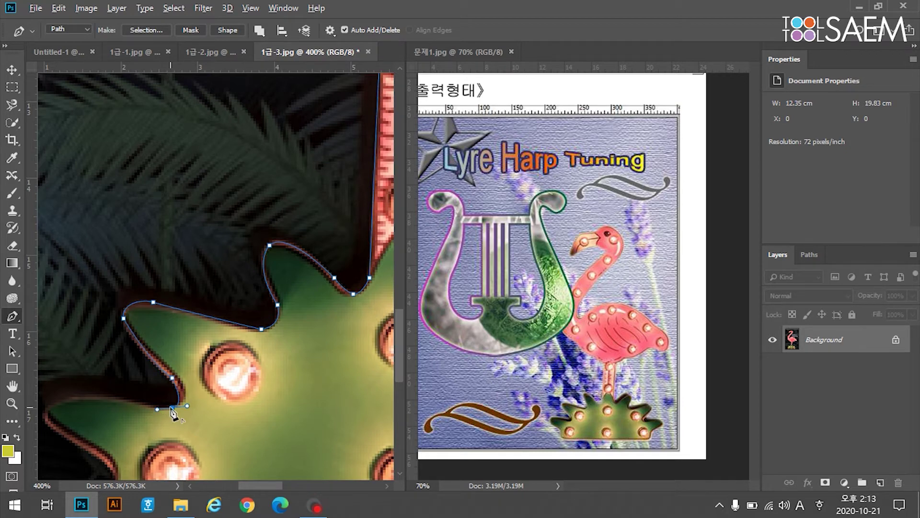
Trace the lowest left leaf and the lower-left corner of the green base with the path.
drag(107, 379, 97, 282)
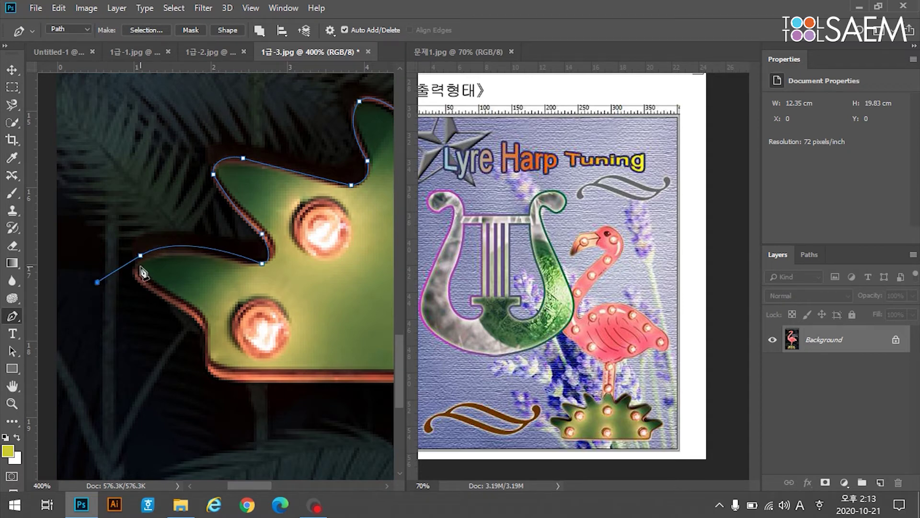
drag(155, 291, 207, 345)
click(205, 355)
drag(254, 379, 90, 301)
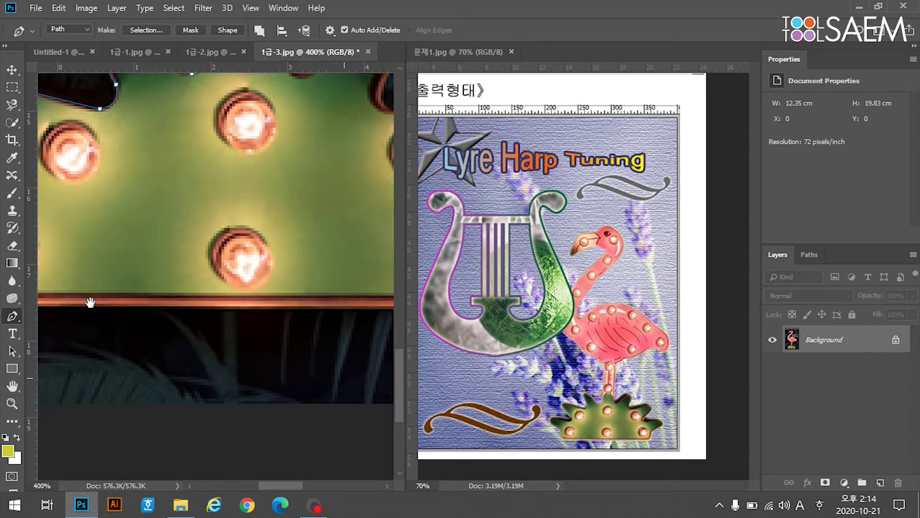
Complete the path around the rest of the flamingo and close it at the top of the head.
drag(209, 135, 191, 164)
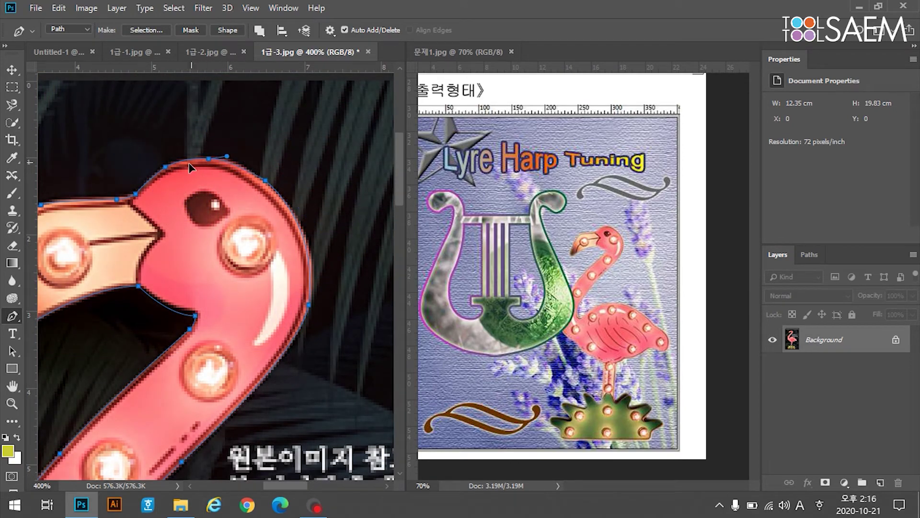
alt+click(304, 281)
alt+click(297, 303)
alt+click(300, 345)
alt+click(300, 336)
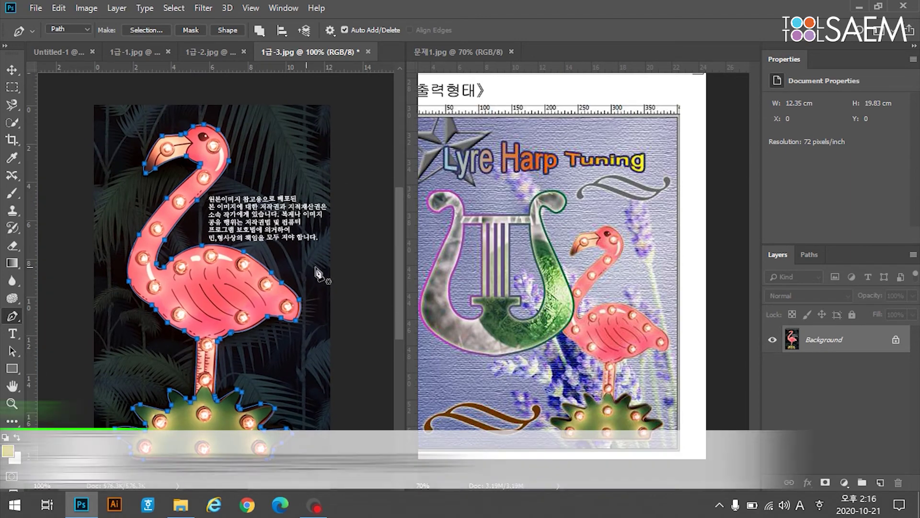
Turn the flamingo path into a selection and copy the cut-out into the harp document as a new layer.
key(ctrl+Return)
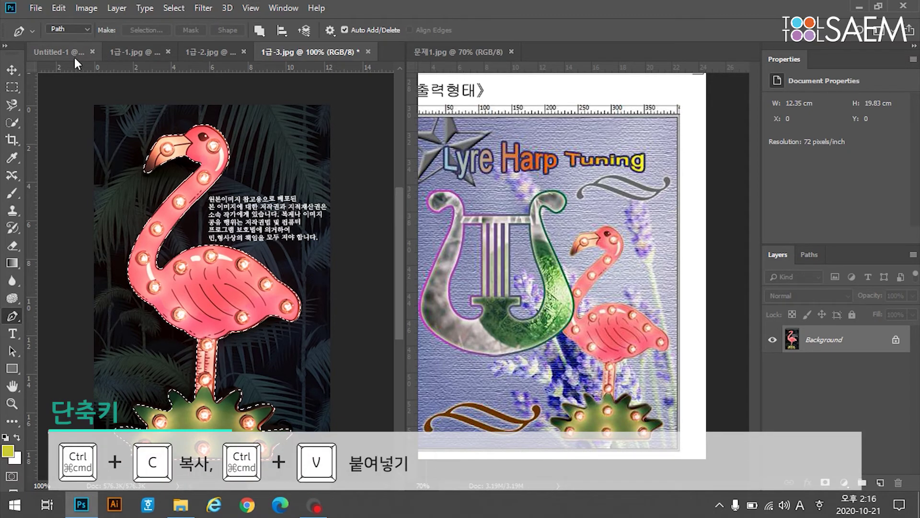
key(ctrl+c)
click(74, 55)
key(ctrl+v)
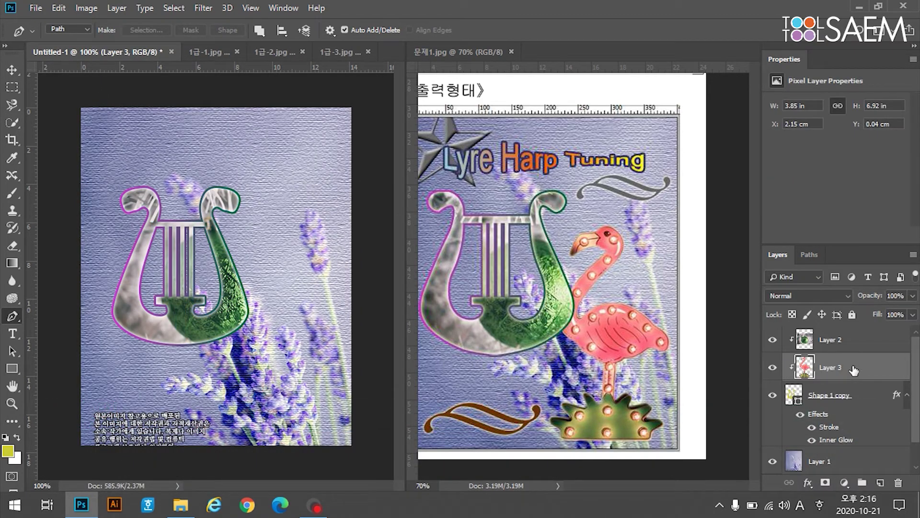
click(845, 342)
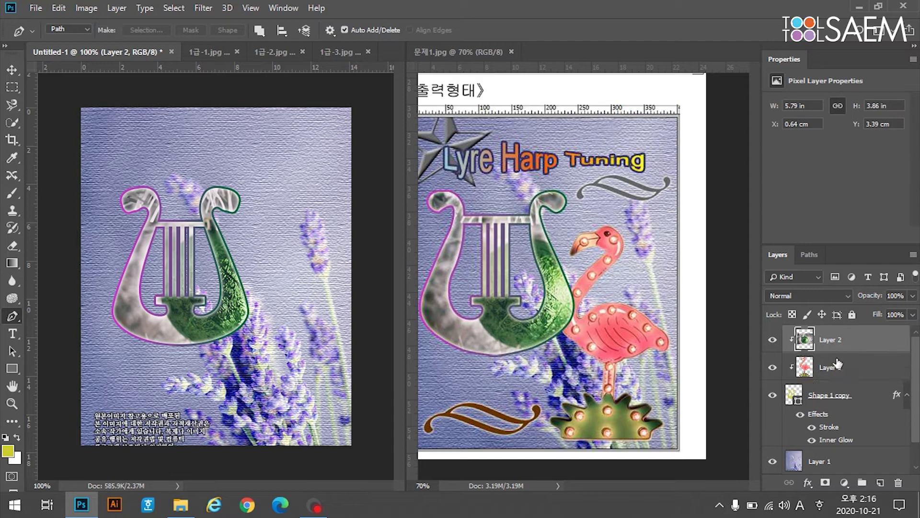
click(839, 367)
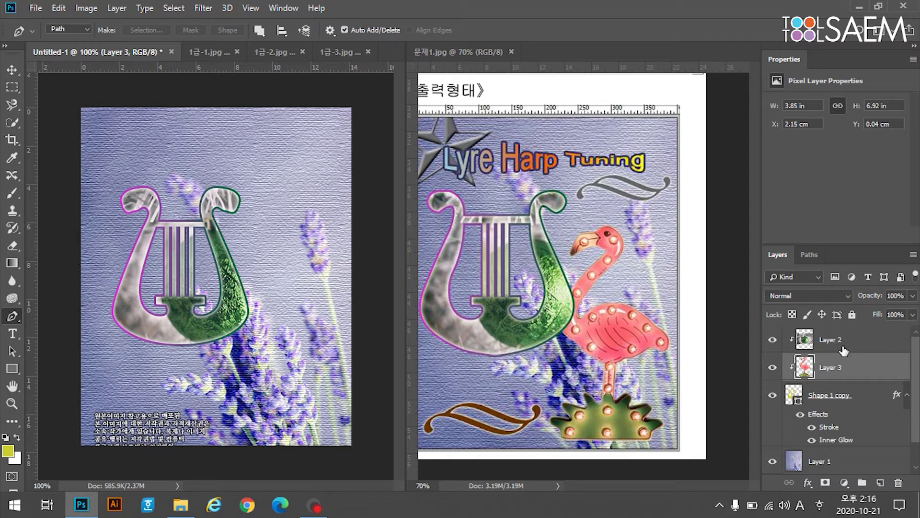
Release the flamingo layer from the clipping mask above Layer 2 and scale it to about 2.51 × 4.53 in beside the harp's right side.
drag(846, 368, 848, 331)
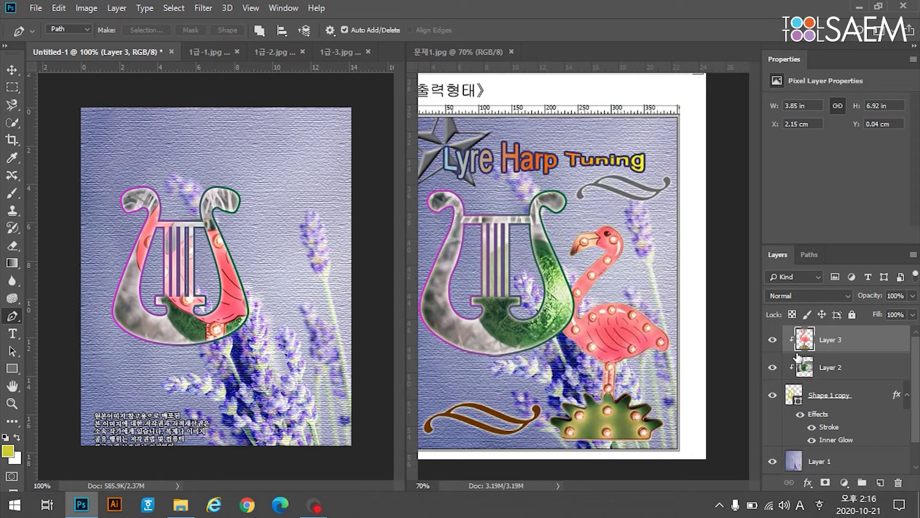
alt+click(796, 349)
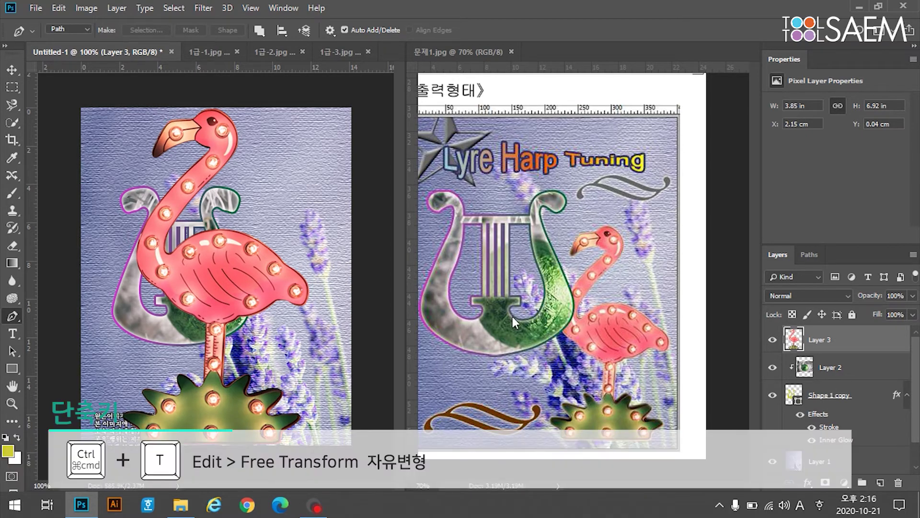
key(ctrl+t)
drag(122, 107, 193, 236)
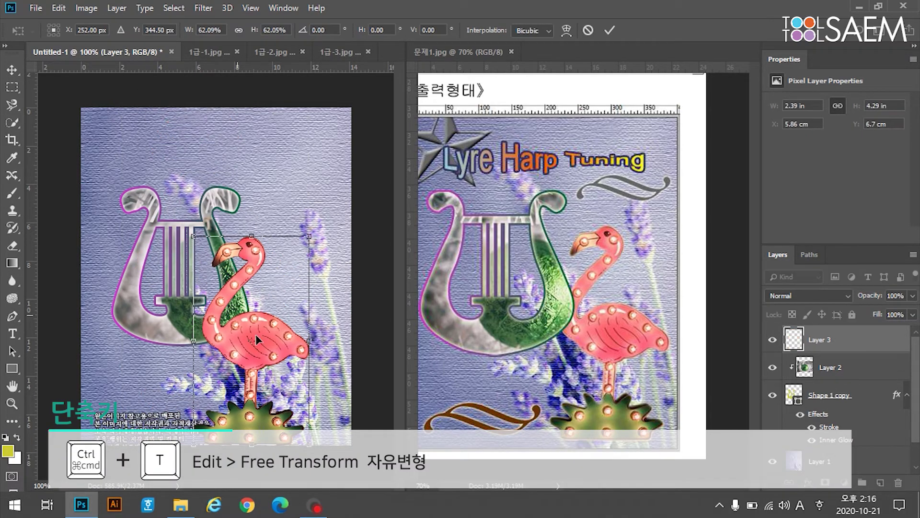
drag(270, 345, 308, 335)
drag(343, 230, 346, 222)
drag(299, 331, 290, 324)
key(Return)
key(p)
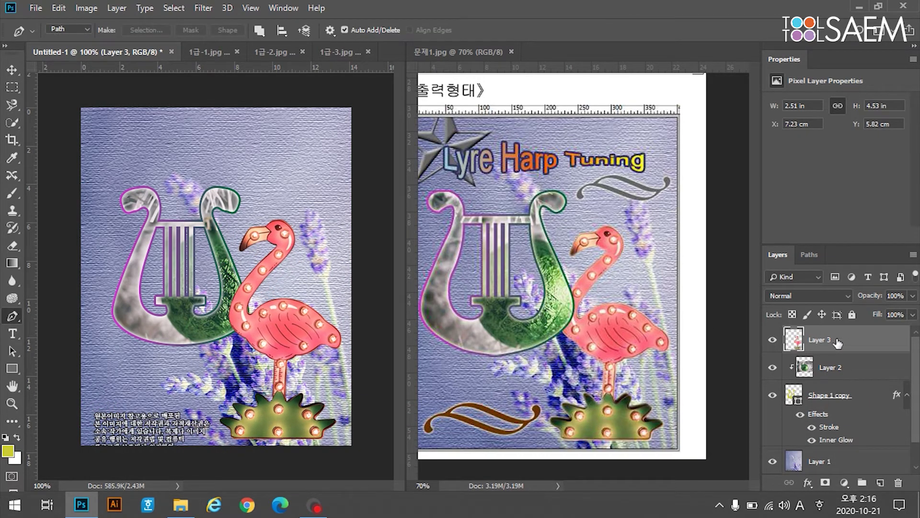
Place the flamingo layer directly below the harp shape layer and copy the harp's Inner Glow effect onto it.
drag(845, 339, 844, 448)
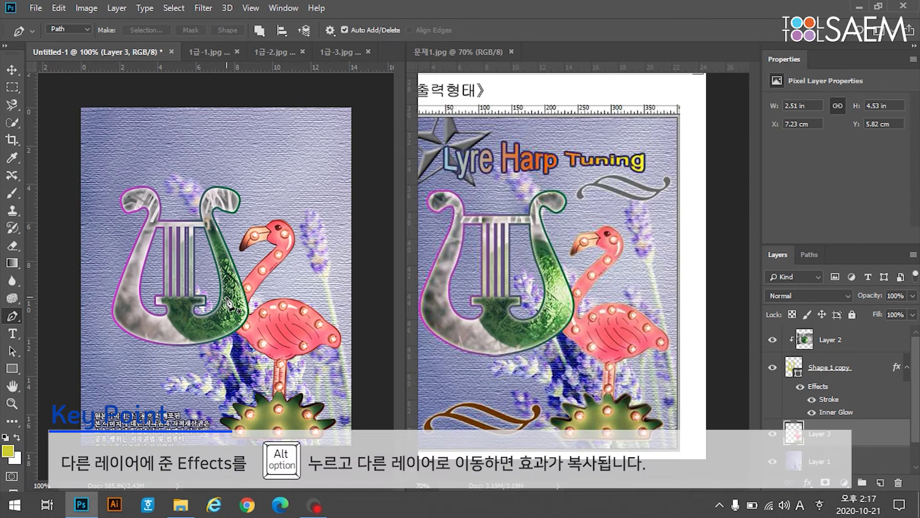
drag(842, 412, 828, 431)
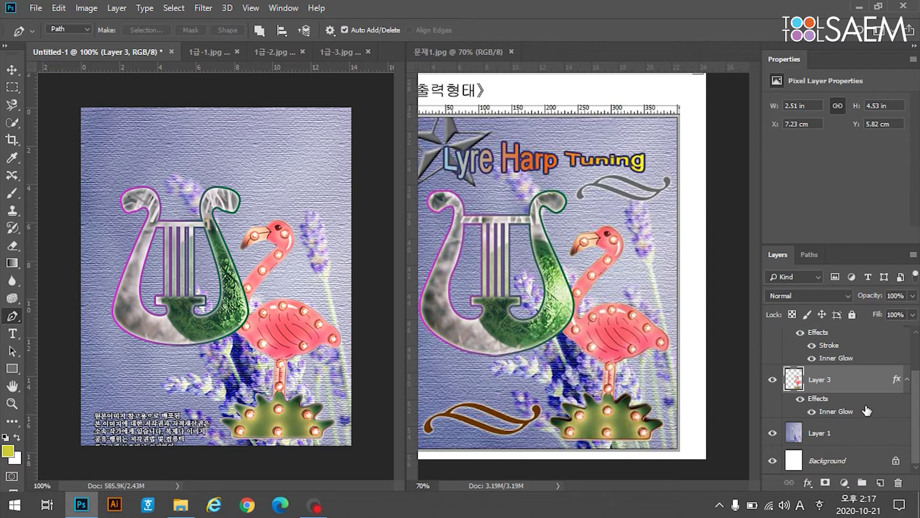
Draw a faceted five-pointed star custom shape about 144 × 135 px in the upper-left area of the canvas.
click(13, 369)
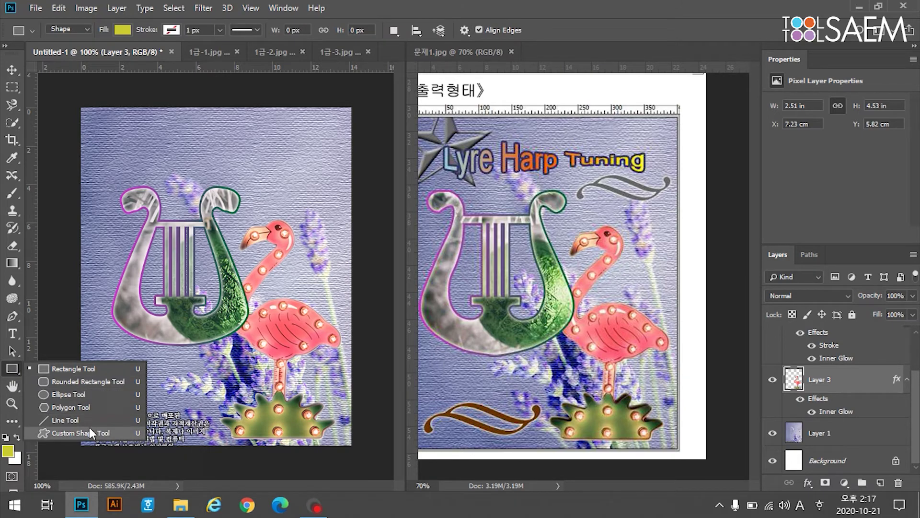
click(89, 432)
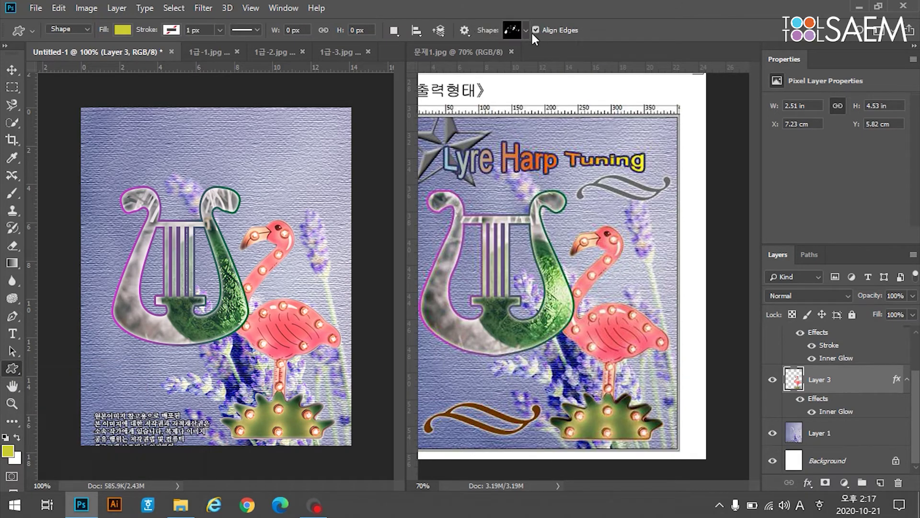
click(527, 30)
click(709, 56)
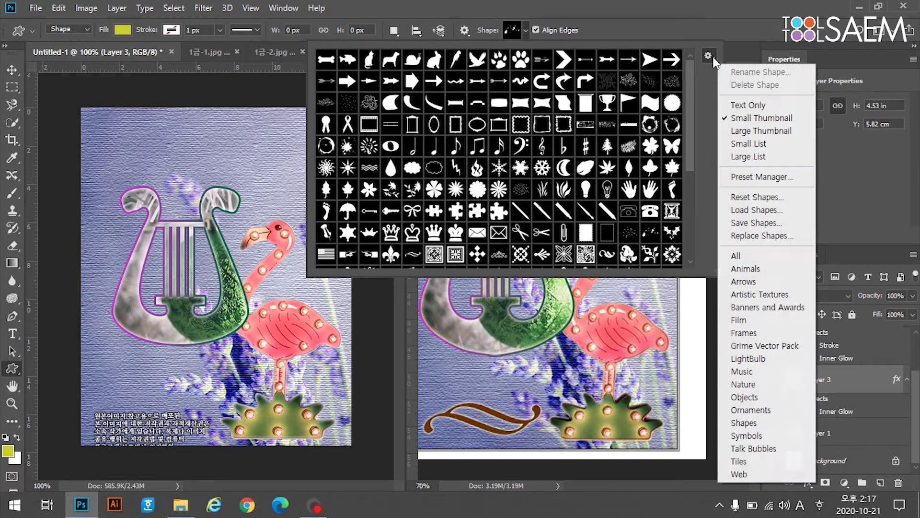
click(709, 55)
click(709, 55)
click(690, 130)
drag(689, 147, 694, 216)
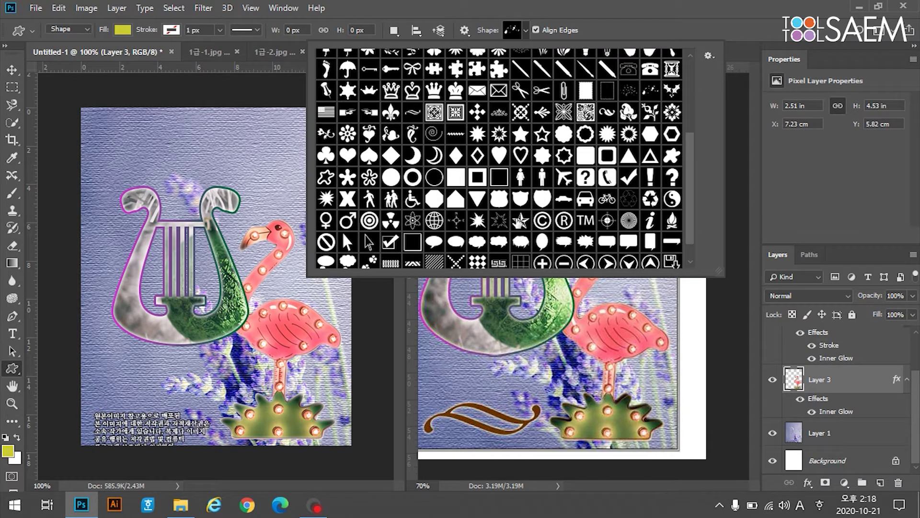
double_click(519, 221)
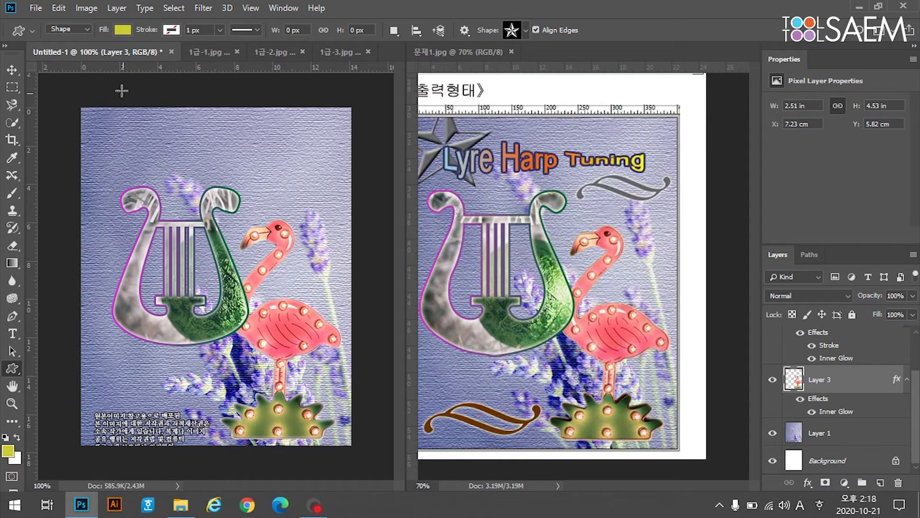
drag(89, 108, 191, 214)
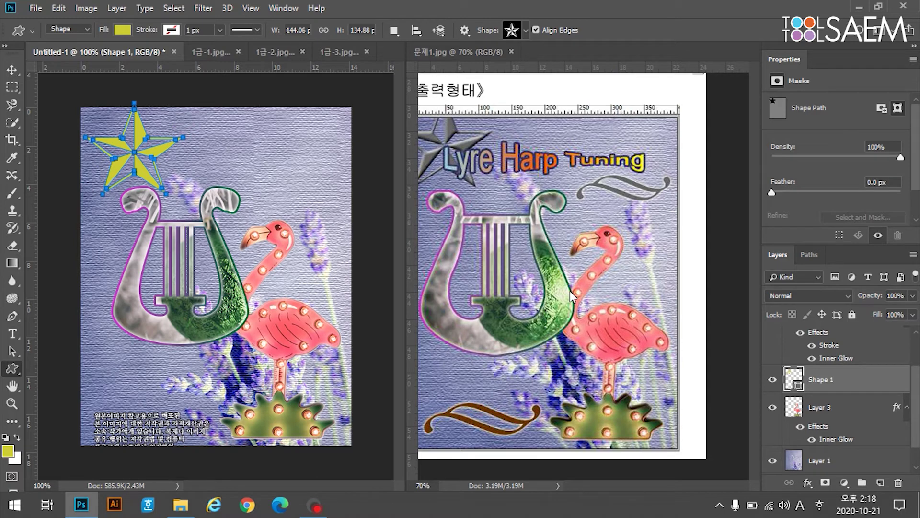
Set the star's fill color to #666666.
click(124, 30)
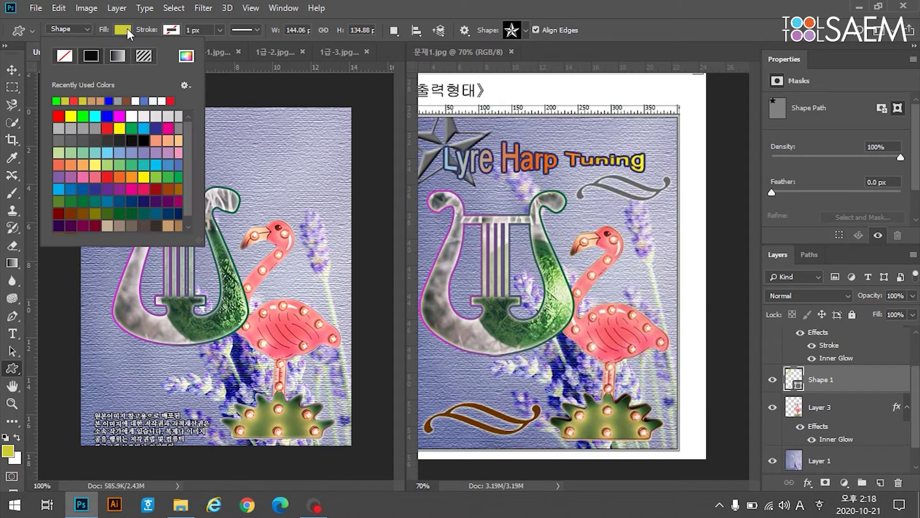
click(127, 28)
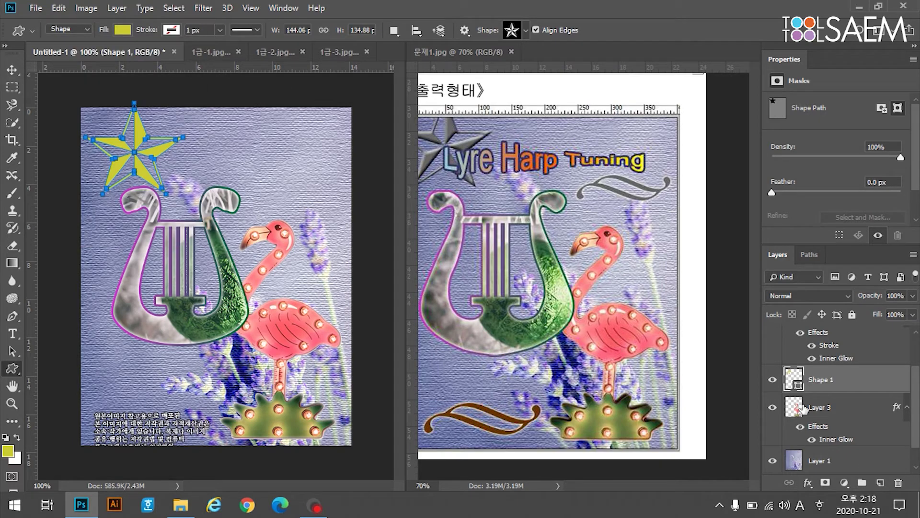
double_click(795, 378)
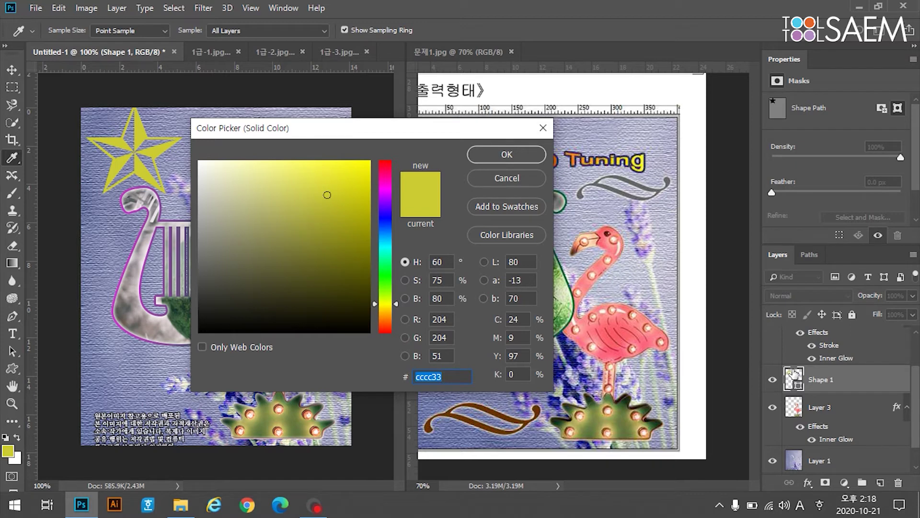
text(666666)
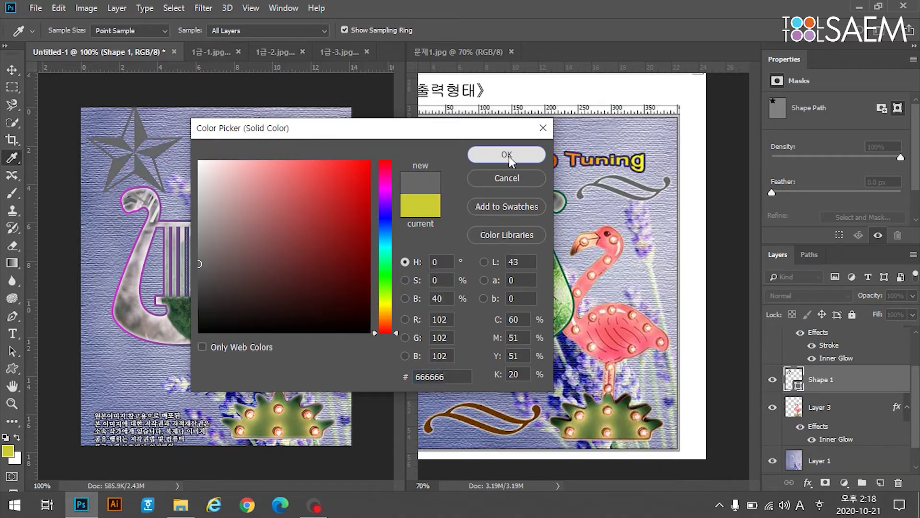
click(507, 154)
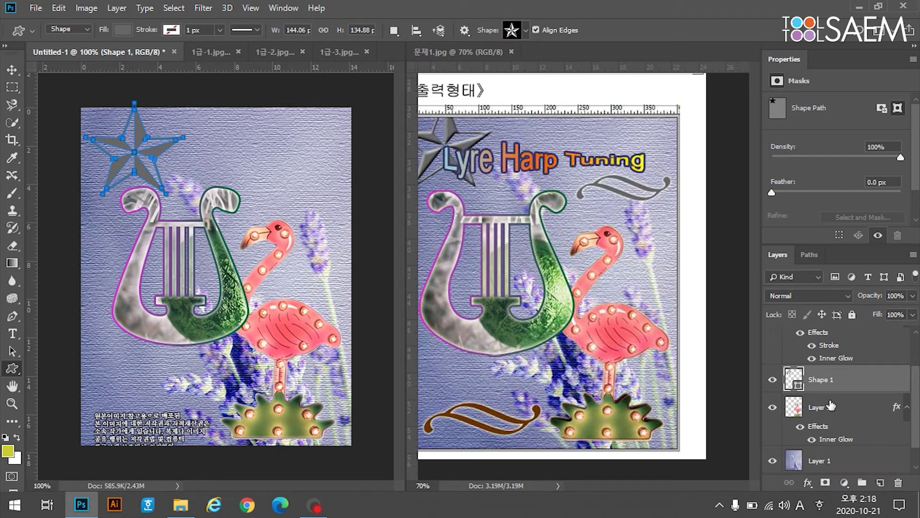
Apply Bevel & Emboss to the star with an Inner Bevel, 292% depth, 4 px size and 1 px soften.
click(807, 483)
click(853, 378)
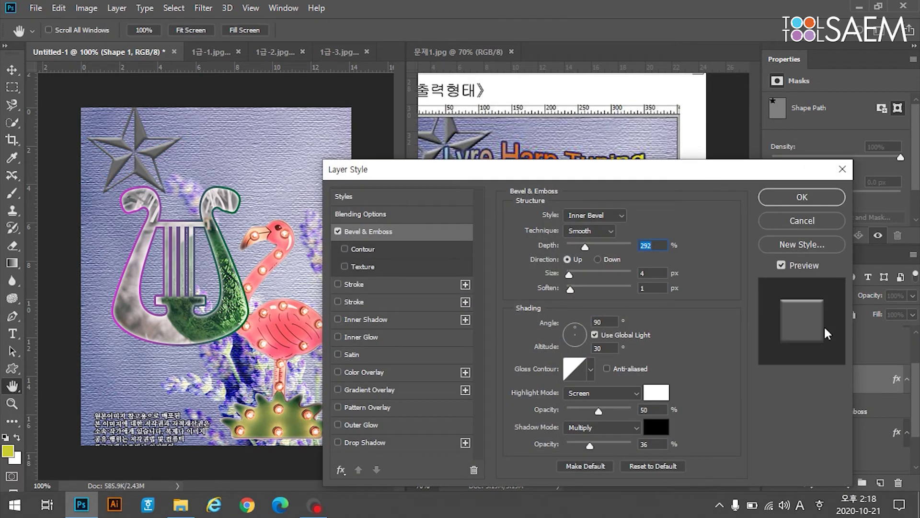
click(799, 196)
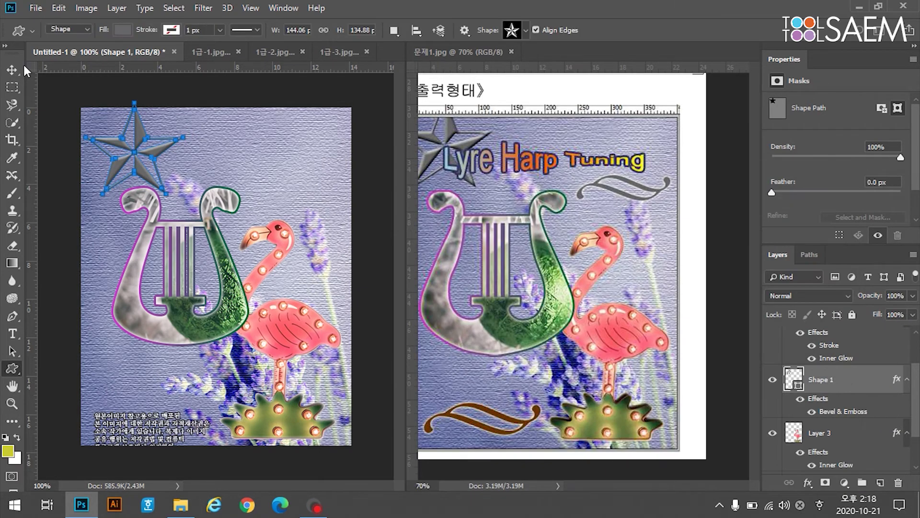
Move the star into the canvas's upper-left corner so its upper and left points extend past the edges.
key(v)
drag(147, 142, 123, 125)
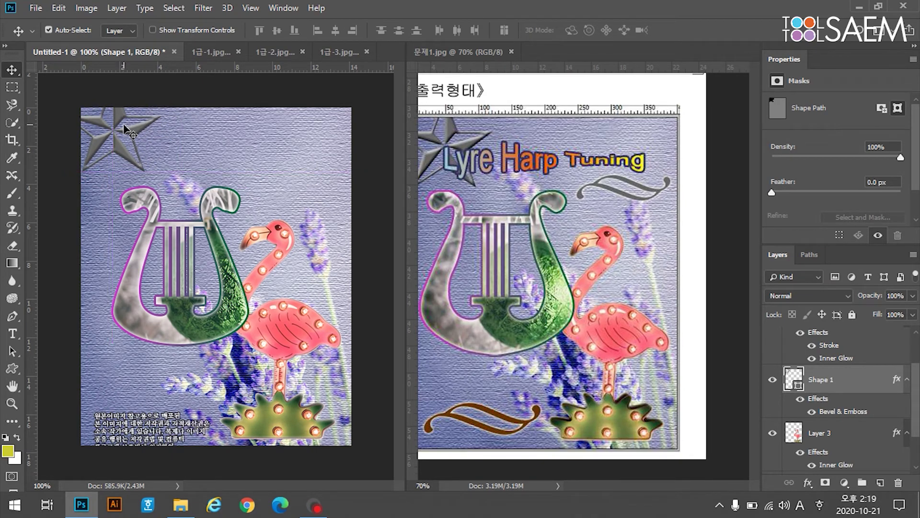
drag(158, 164, 161, 166)
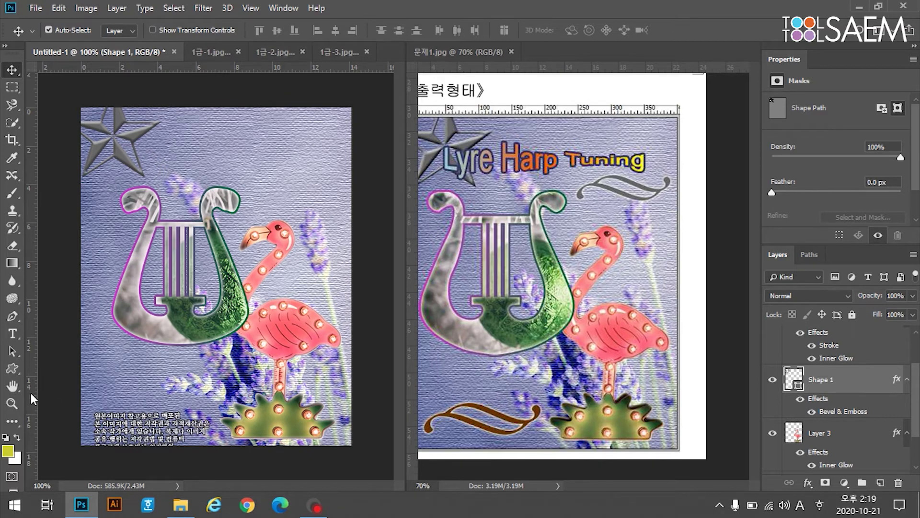
Draw a wavy double-curl ornament custom shape about 131 × 35 px in the upper-right area of the canvas.
click(17, 369)
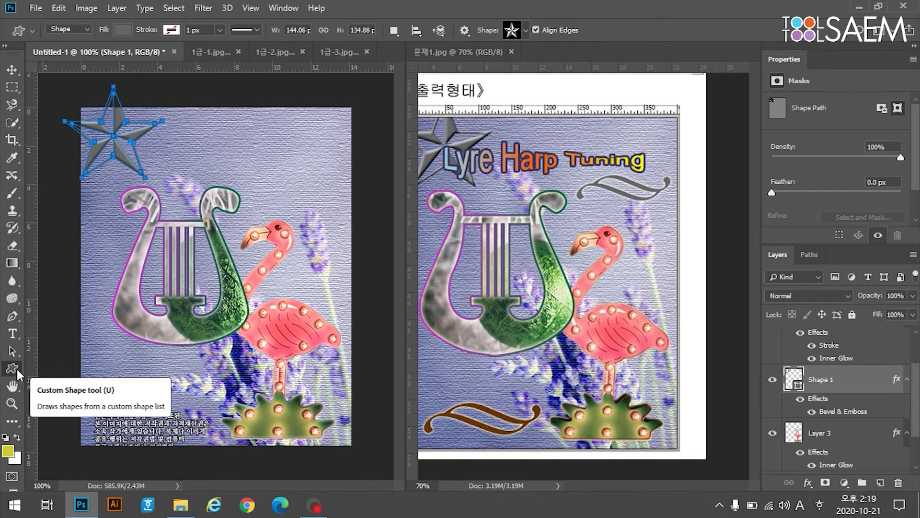
key(v)
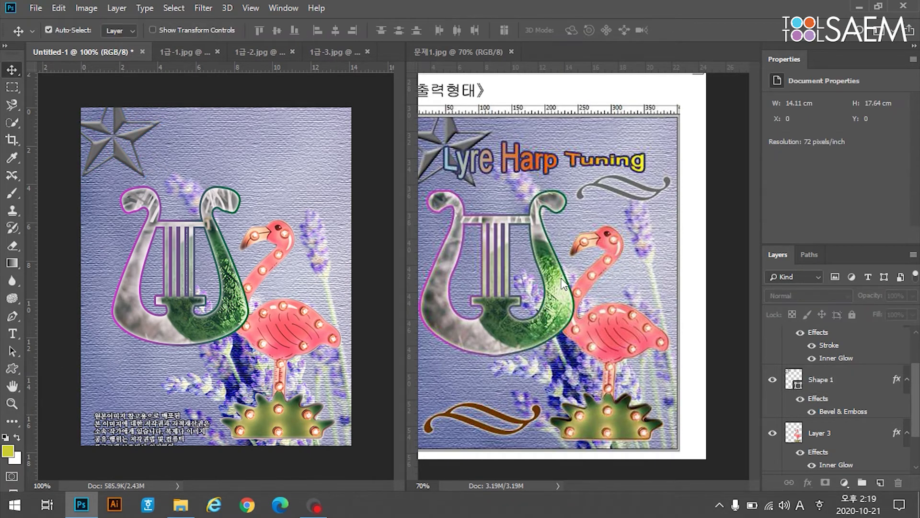
click(12, 368)
drag(231, 135, 322, 161)
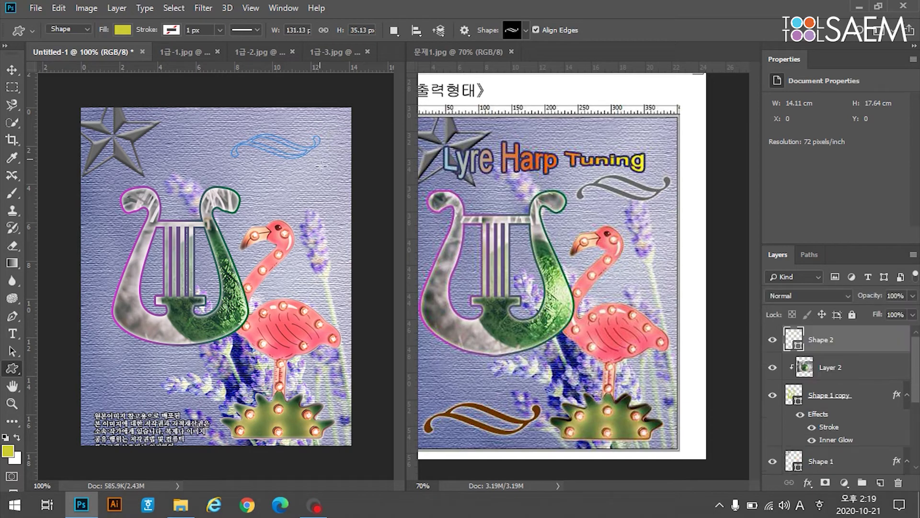
Reposition the ornament above the flamingo and place an enlarged duplicate of it in the canvas's lower-left corner.
click(13, 69)
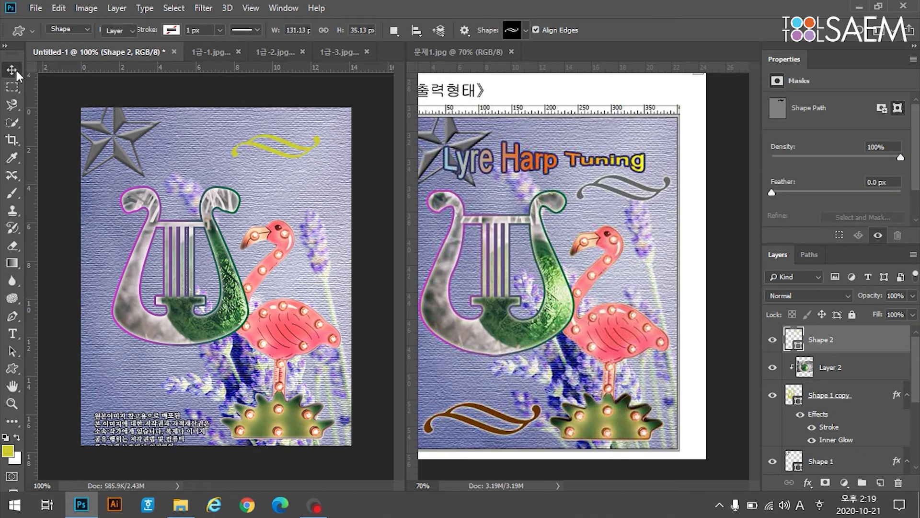
drag(275, 146, 201, 397)
key(ctrl+t)
key(Return)
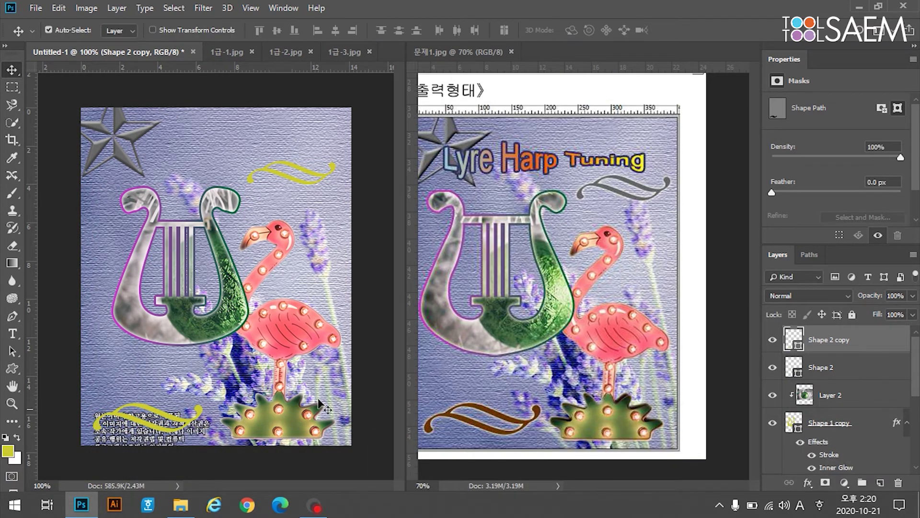
Set the fill color of the upper ornament, Shape 2, to #666666.
click(796, 370)
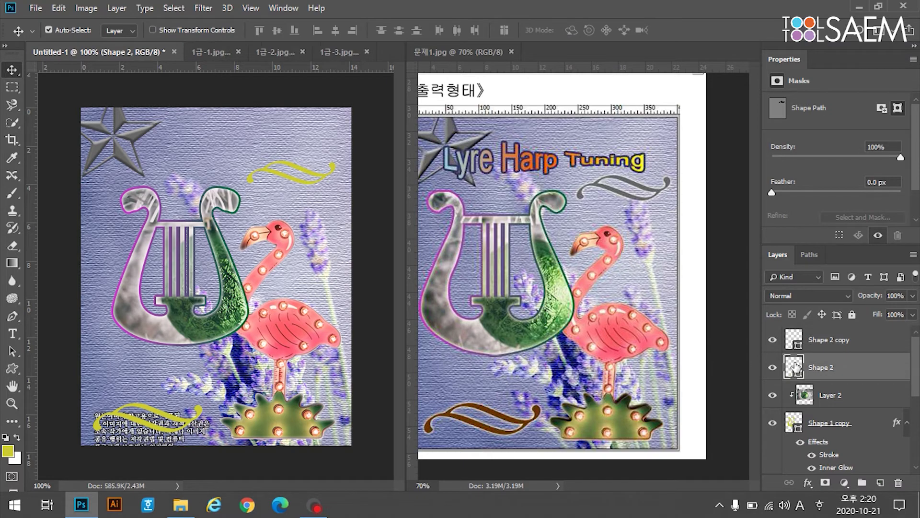
double_click(796, 368)
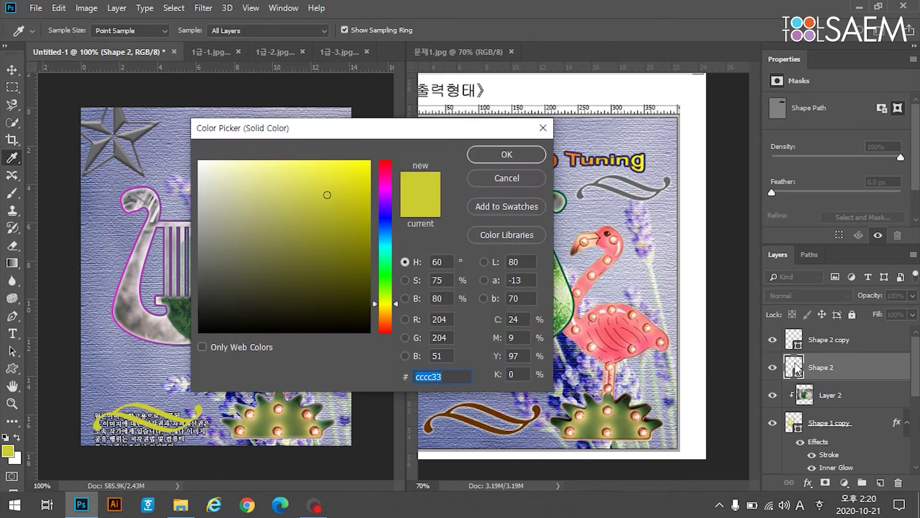
text(66666)
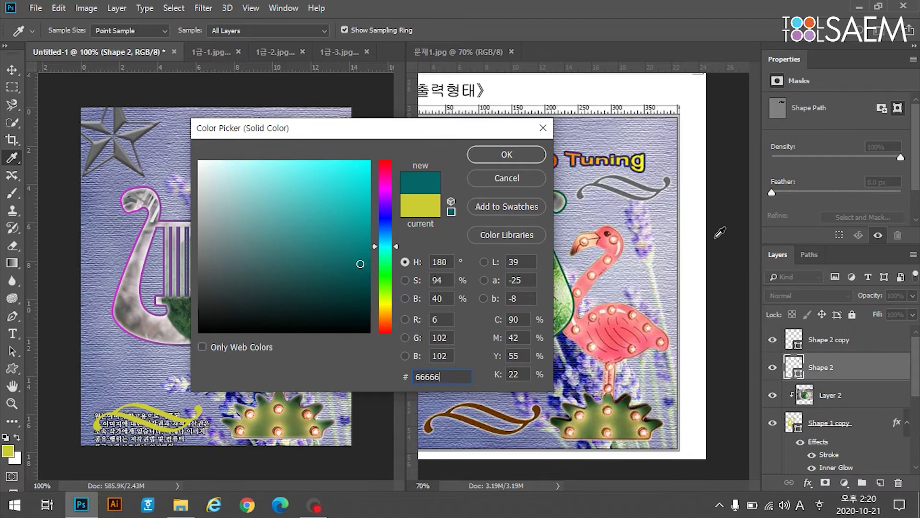
text(6)
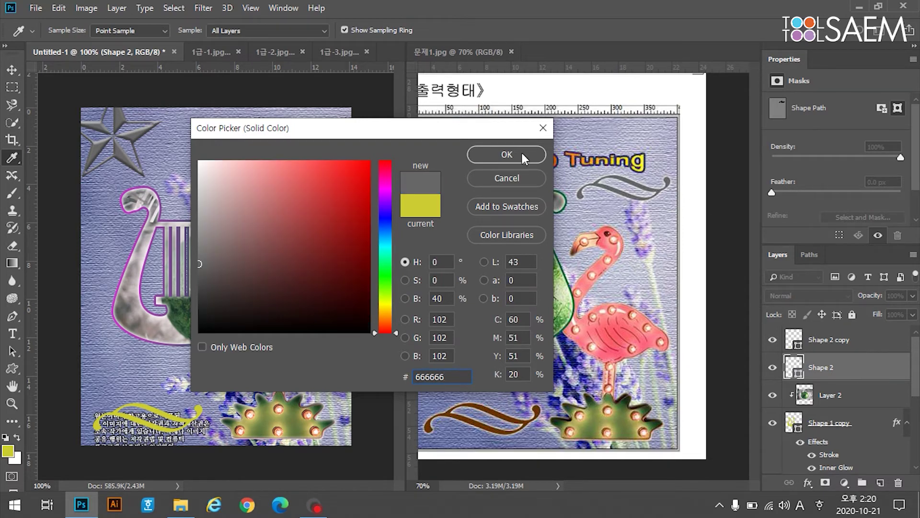
click(521, 151)
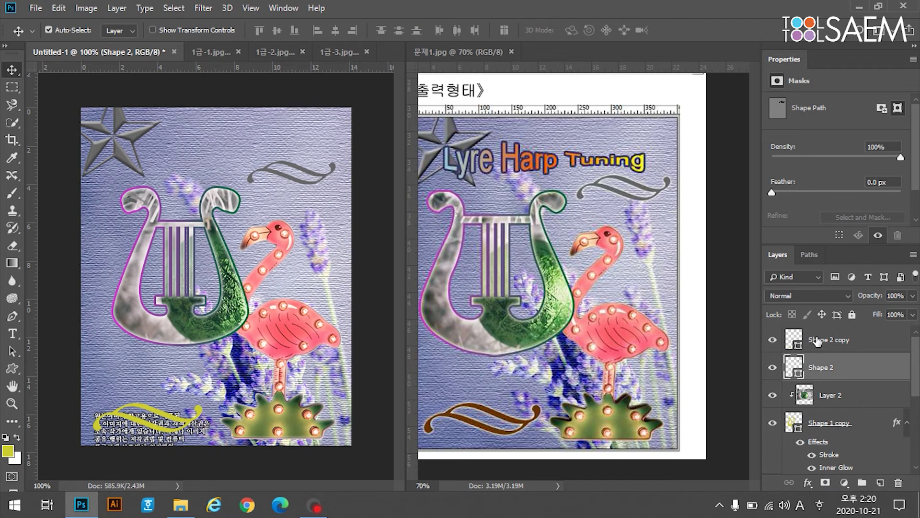
Set the fill color of the lower-left ornament, Shape 2 copy, to #663300.
double_click(795, 340)
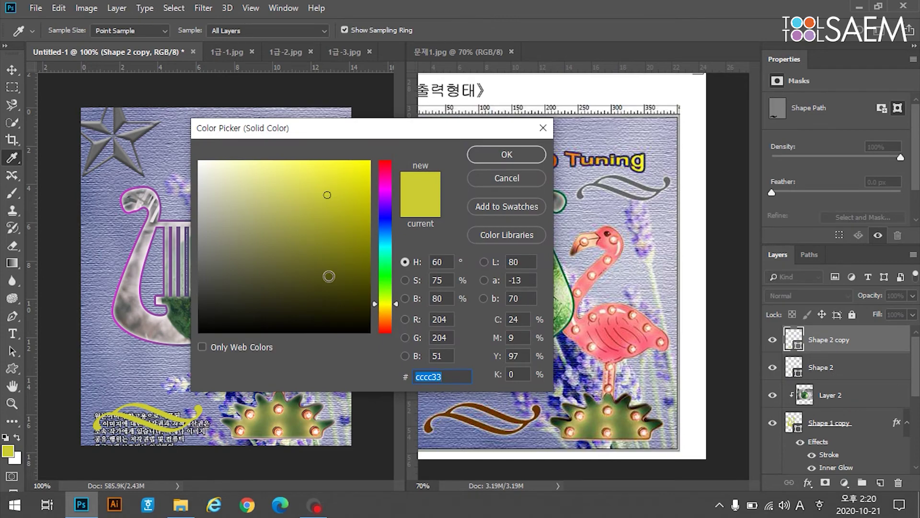
text(663300)
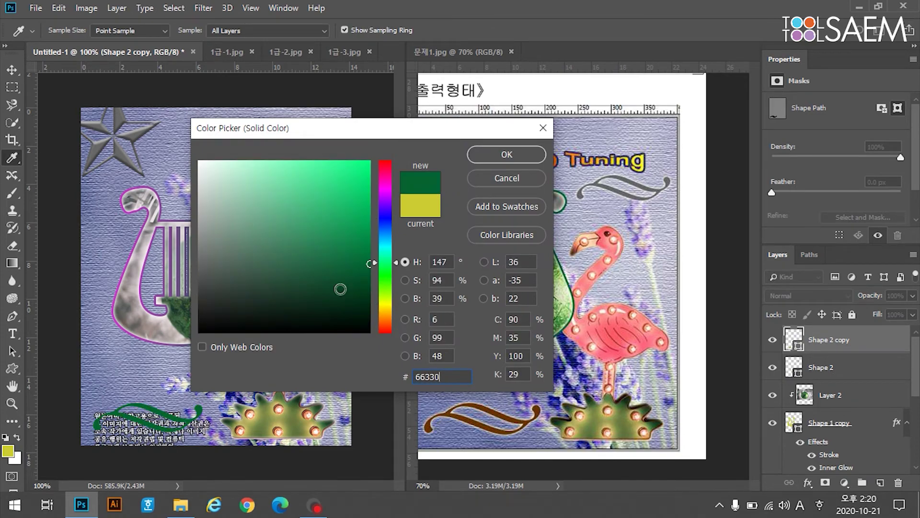
click(507, 160)
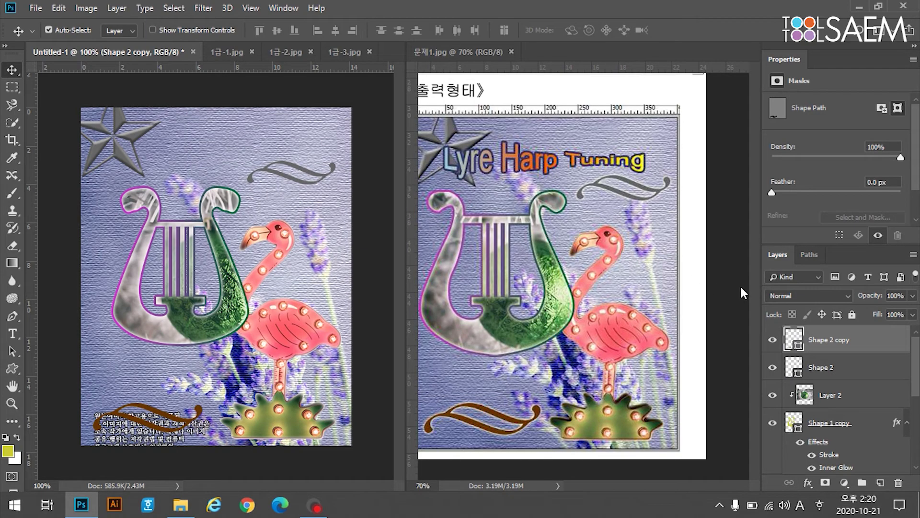
Add an Outer Glow with 58% opacity and 7 px size to the upper ornament and copy the effect to the lower-left ornament.
click(844, 370)
click(809, 482)
click(854, 461)
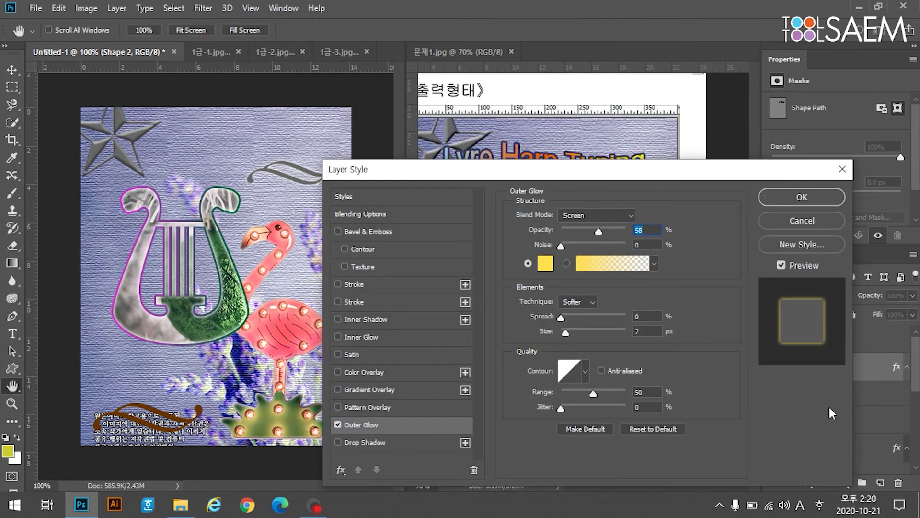
click(802, 198)
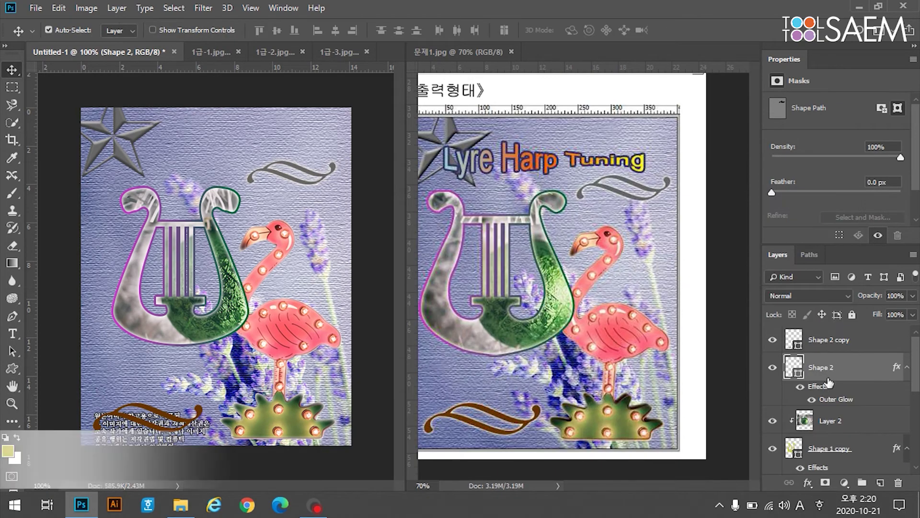
drag(826, 405, 842, 338)
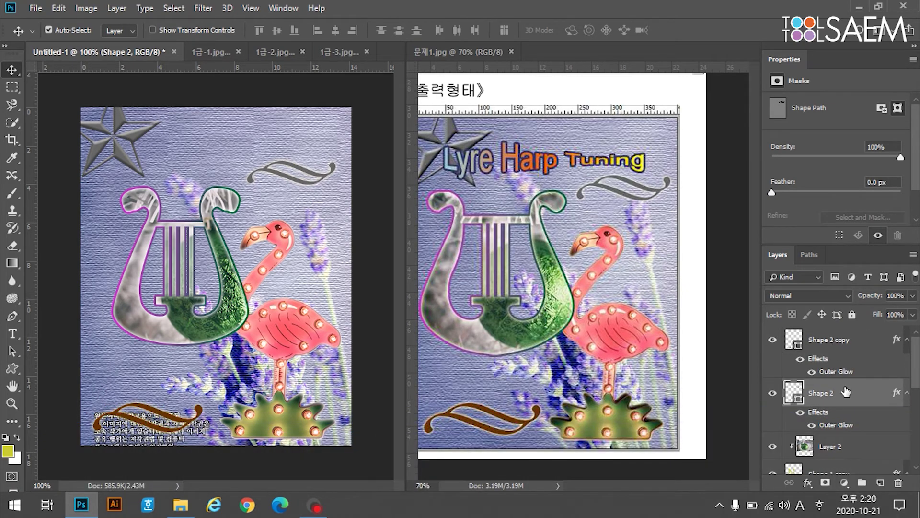
Check the text effect requirements in the problem sheet 문제1.jpg and return to the working document.
click(643, 144)
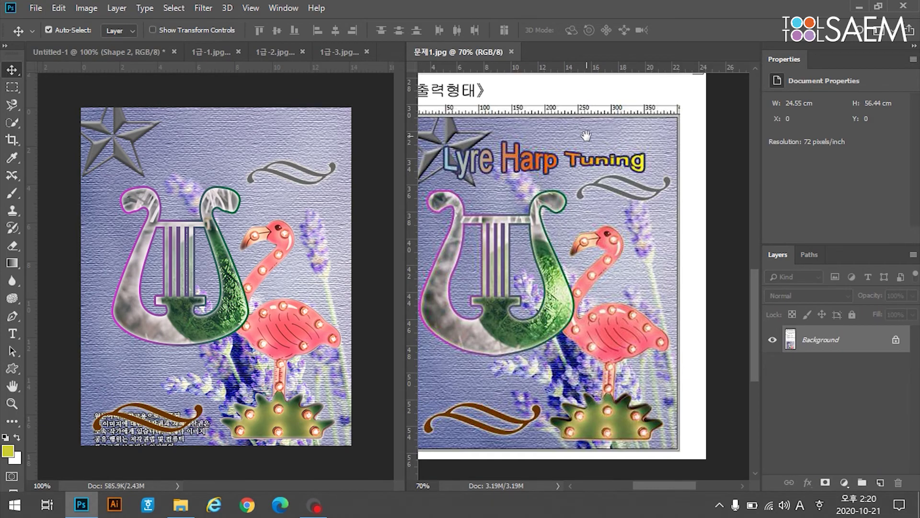
scroll(496, 243, up, 5)
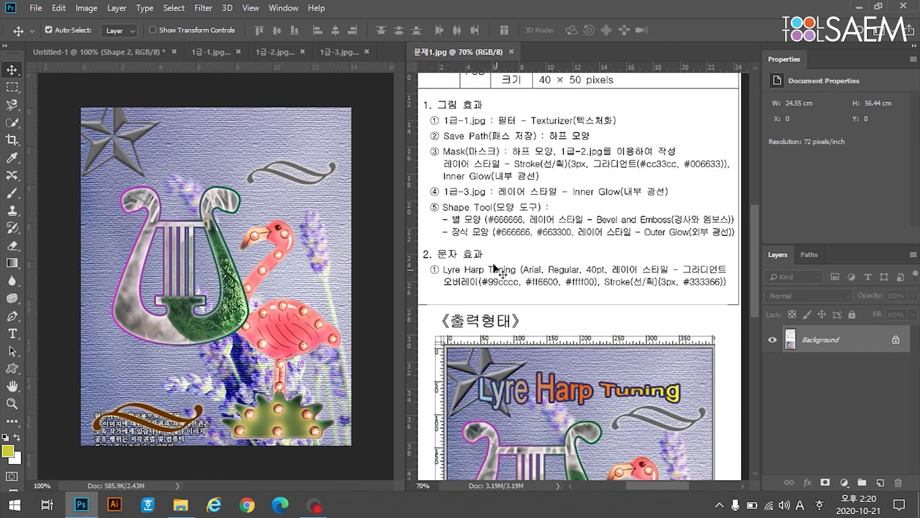
key(ctrl+Tab)
key(t)
click(17, 70)
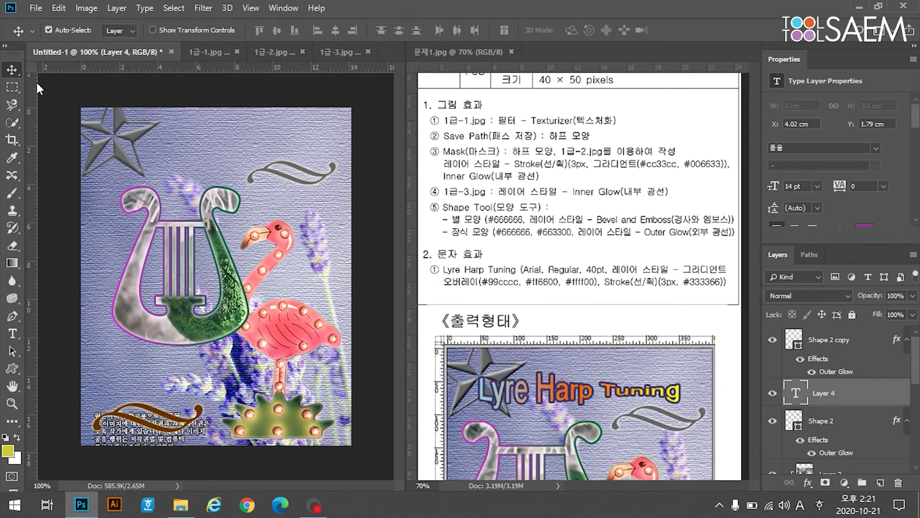
click(11, 337)
drag(160, 133, 318, 160)
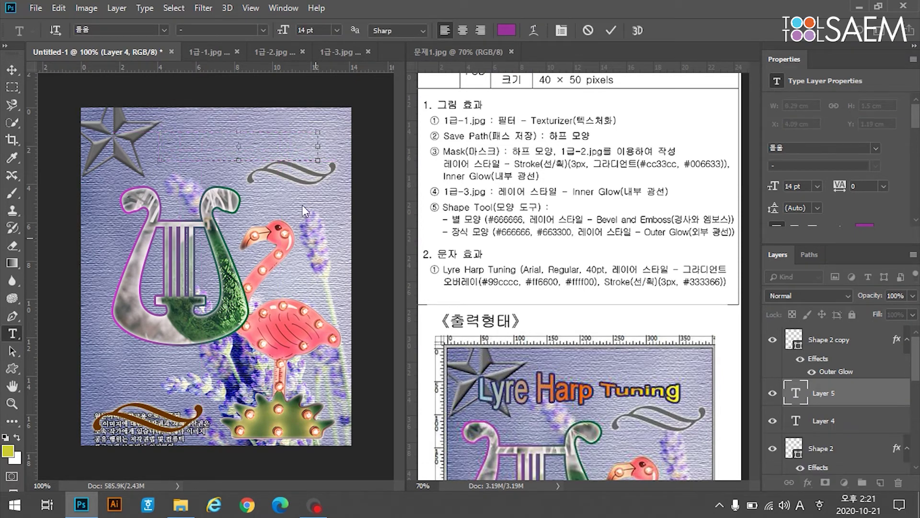
click(17, 69)
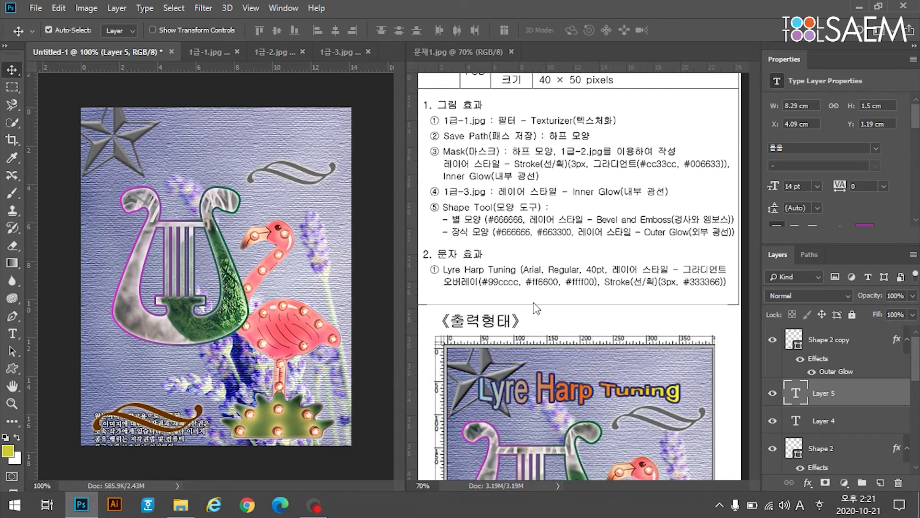
drag(891, 391, 895, 481)
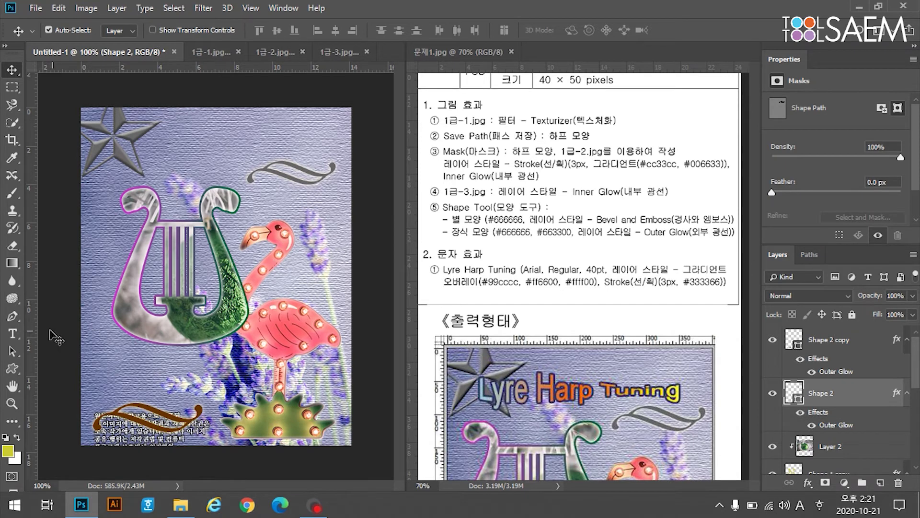
Create a point text layer reading "Lyre Harp Tuning" beside the star above the harp.
click(13, 334)
click(161, 151)
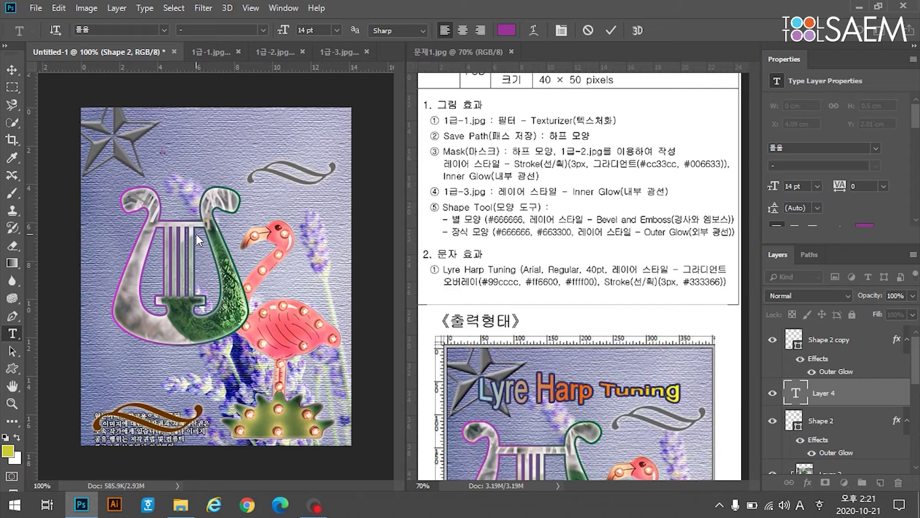
text(Lyre Harp Tuning)
Format the whole title text as Arial Regular at 40 pt.
key(ctrl+a)
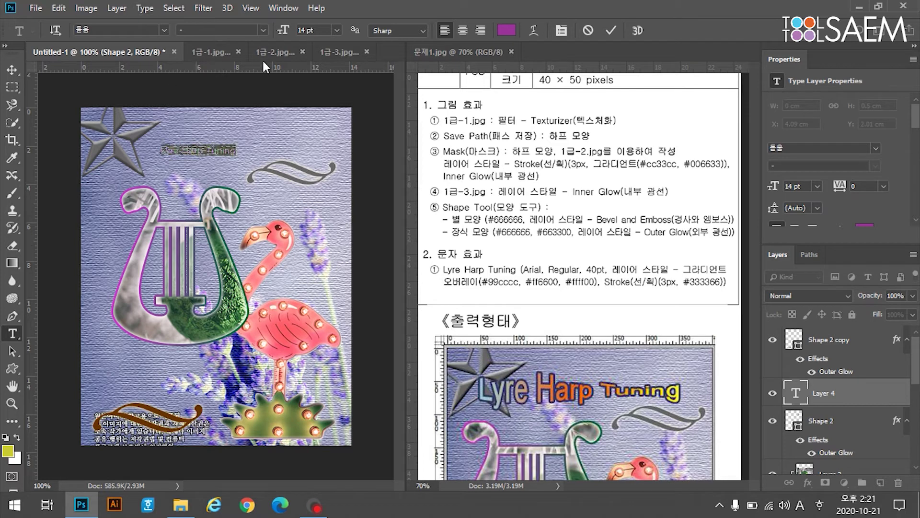
click(151, 31)
text(Ar)
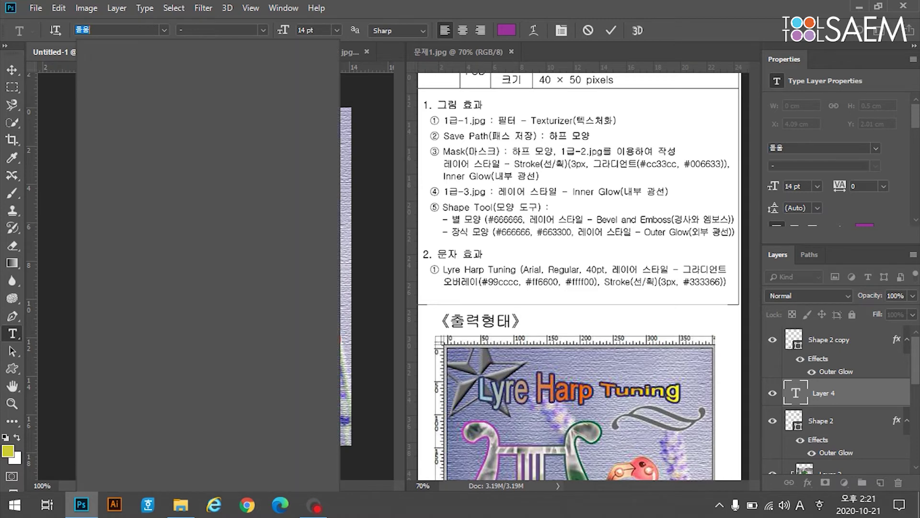
text(i)
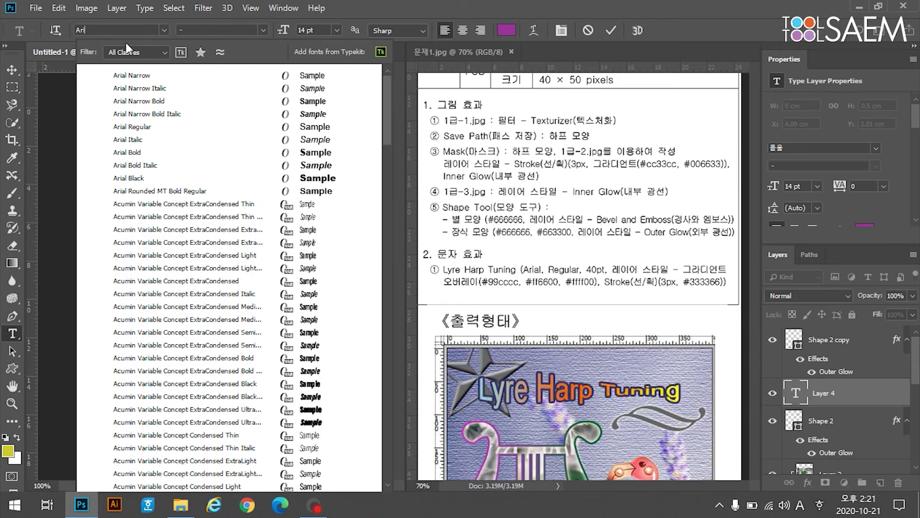
click(139, 127)
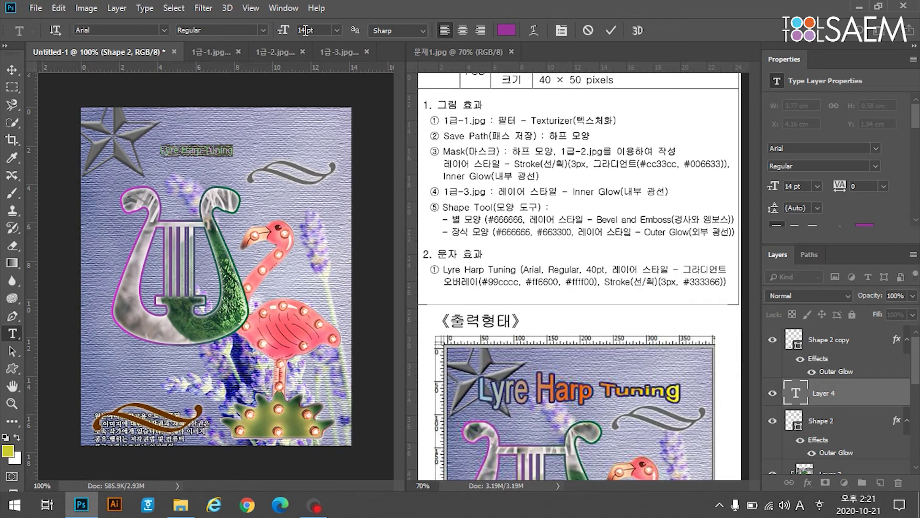
text(40pt)
key(Return)
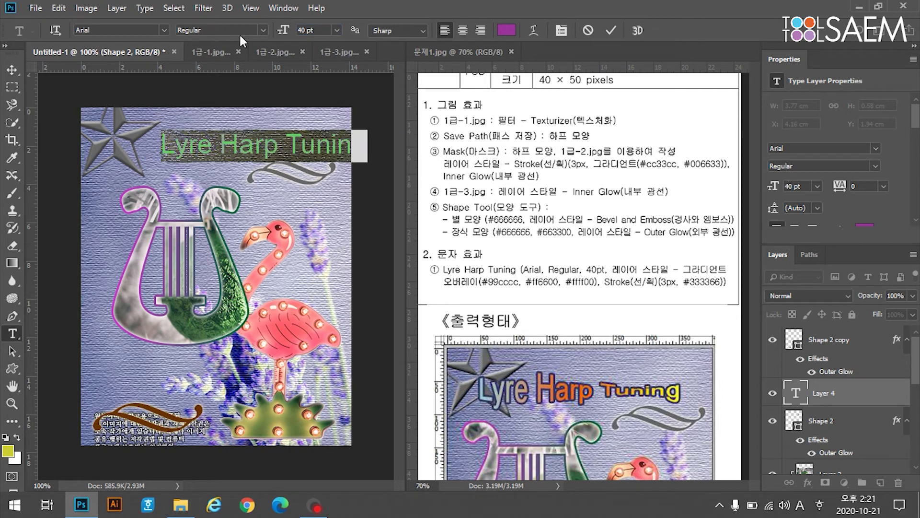
Warp the title with the horizontal Fish style at +42% bend and move it left so it starts over the star.
click(534, 28)
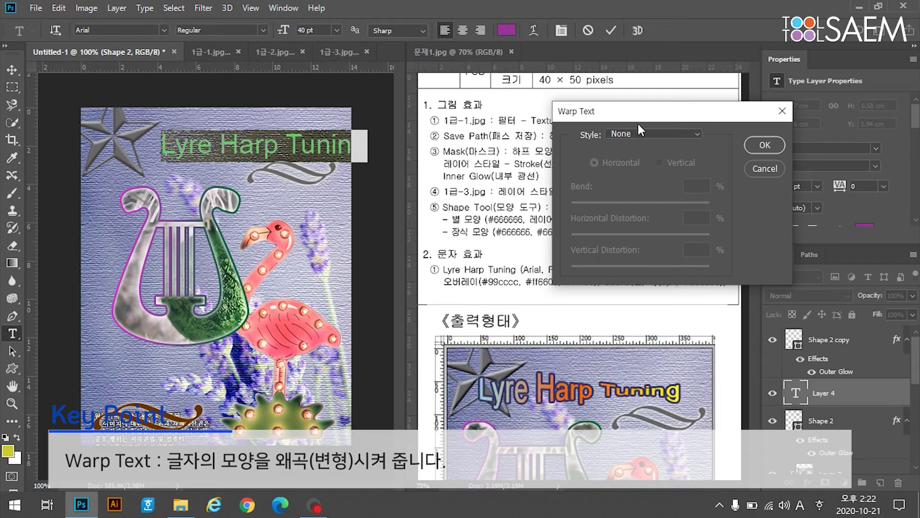
click(663, 135)
click(645, 313)
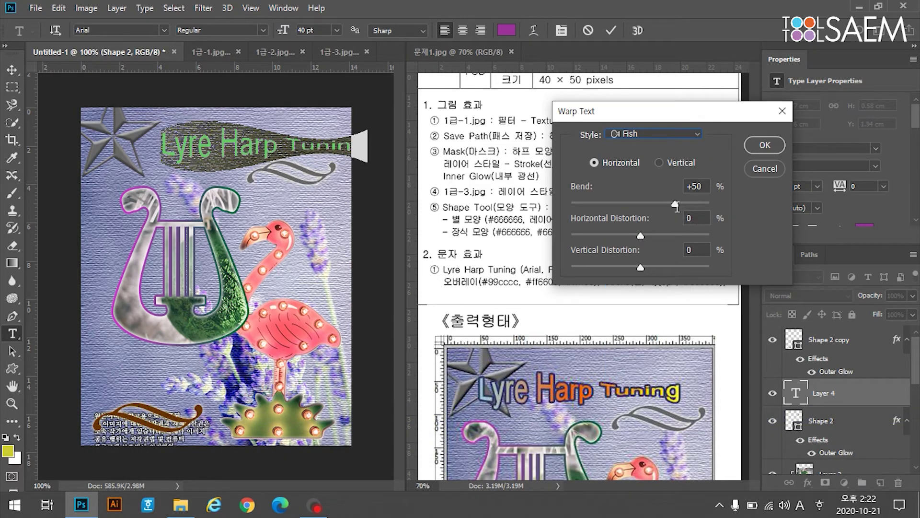
drag(674, 204, 669, 206)
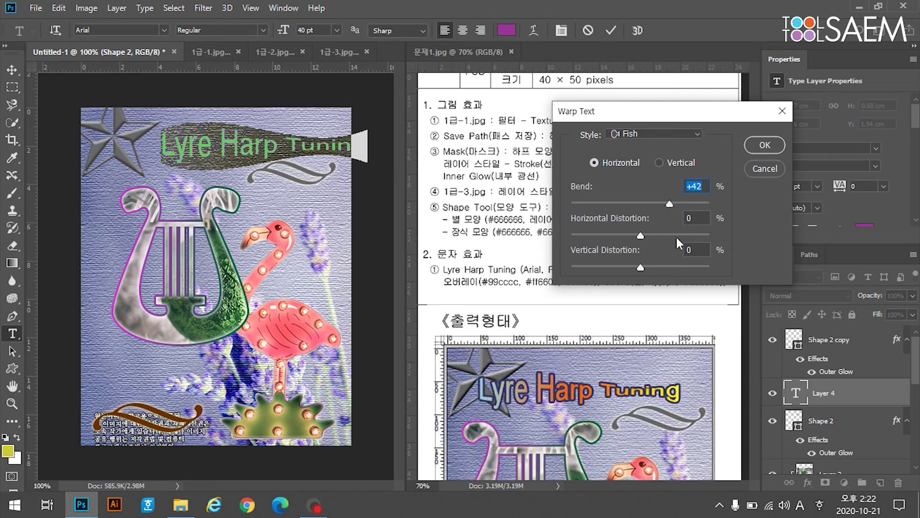
click(752, 151)
click(12, 70)
drag(243, 150, 198, 156)
Add a Gradient Overlay to the title text and set its starting color stop to #99cccc.
click(808, 482)
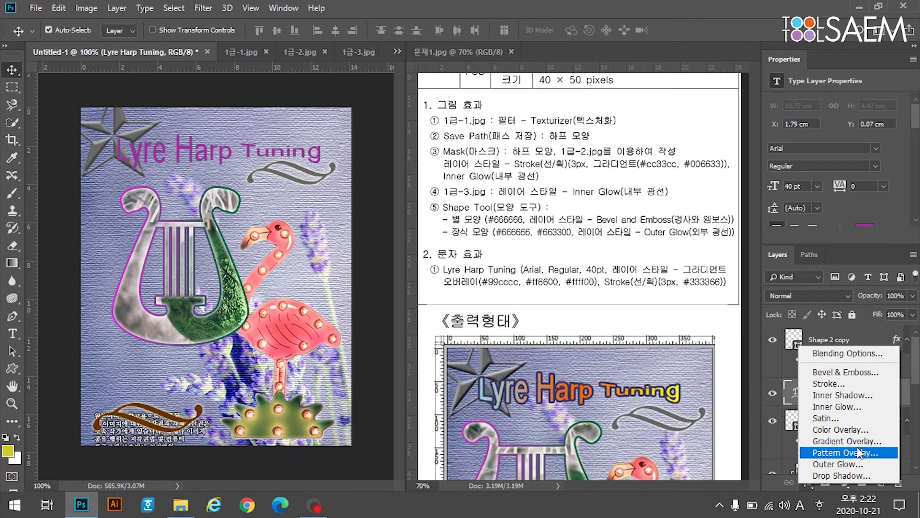
click(857, 442)
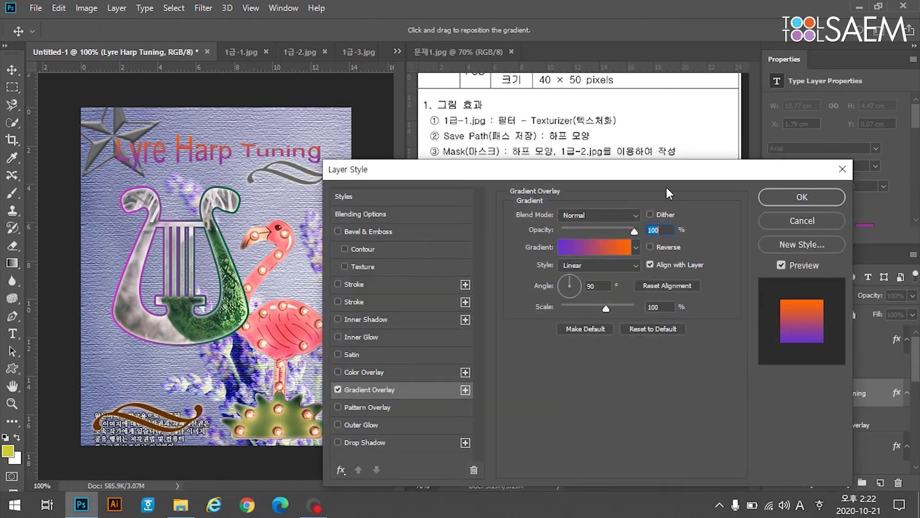
drag(665, 185, 682, 307)
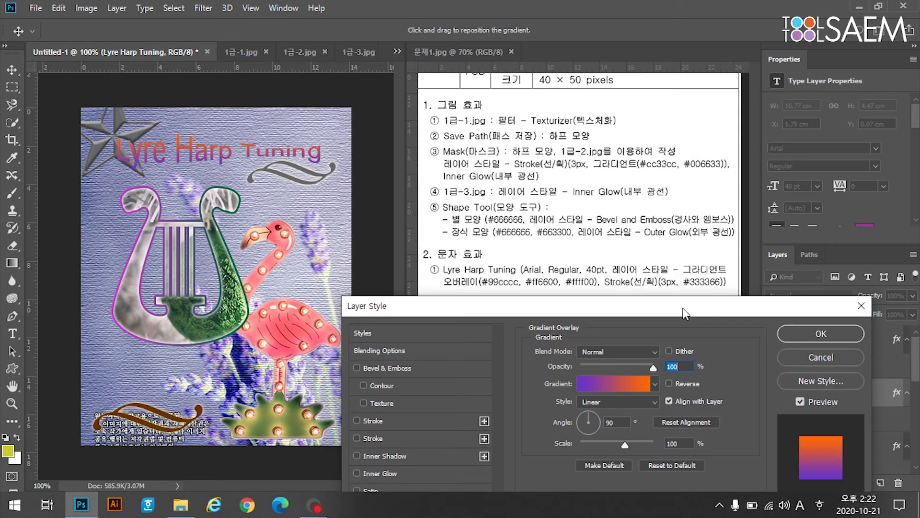
click(624, 383)
drag(700, 156, 772, 93)
drag(713, 77, 698, 93)
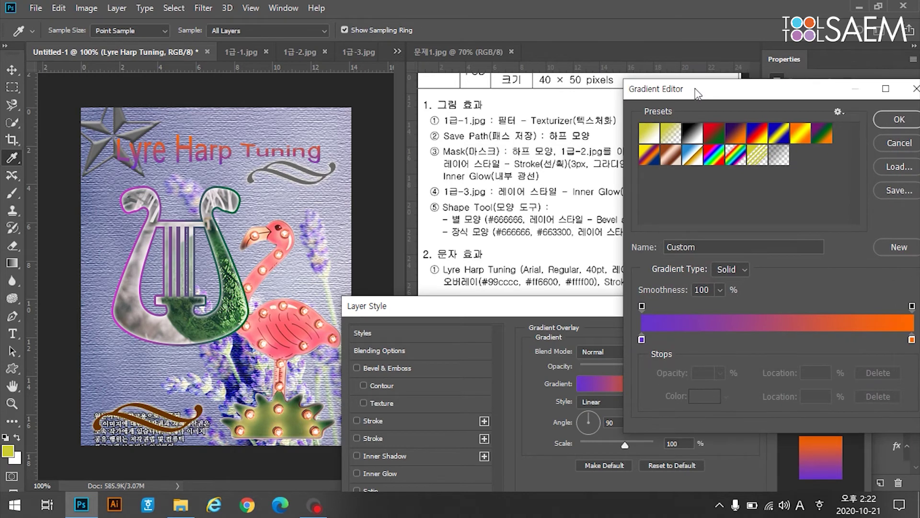
double_click(642, 338)
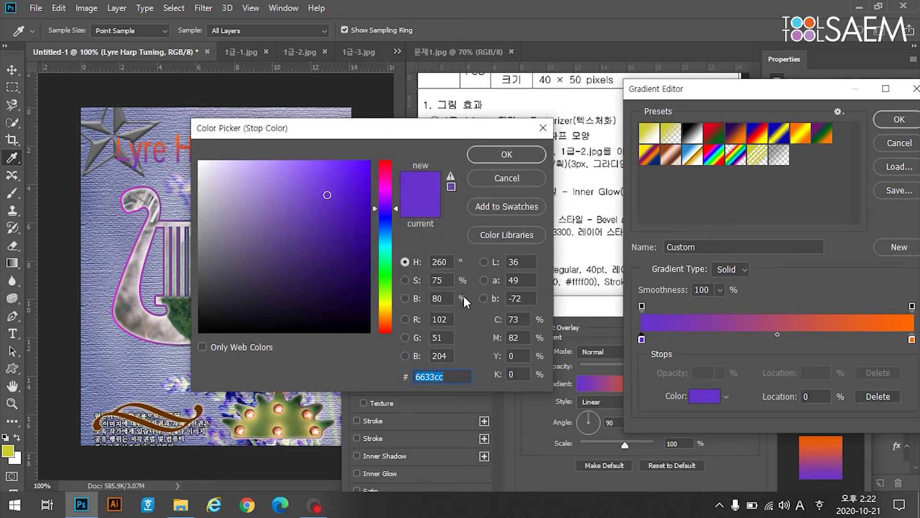
drag(445, 131, 339, 129)
text(99)
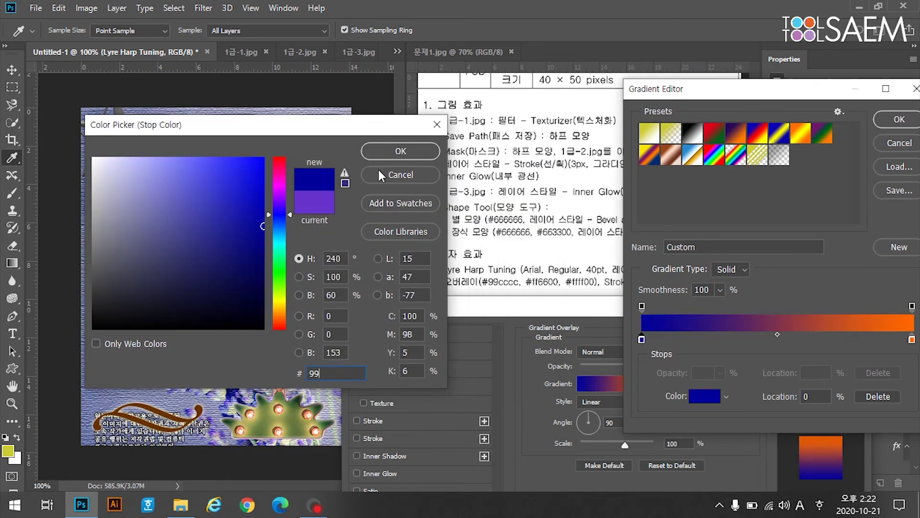
text(cccc)
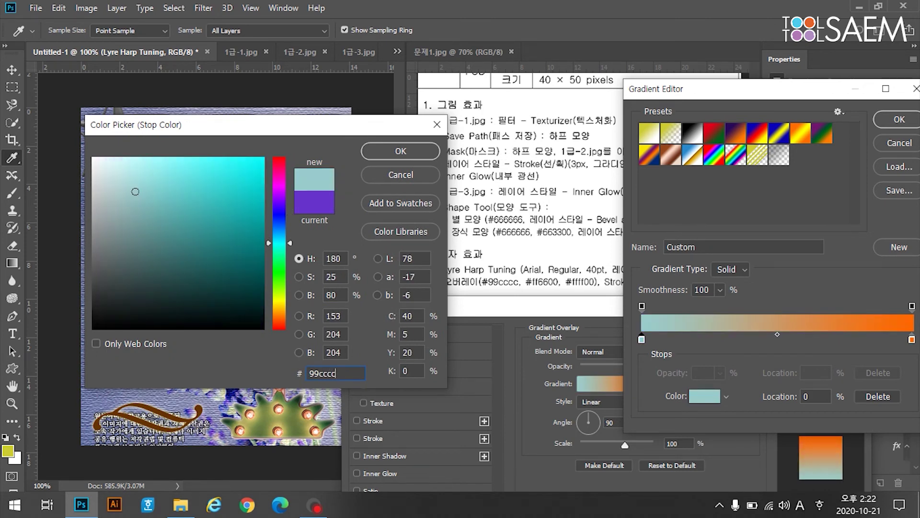
click(391, 151)
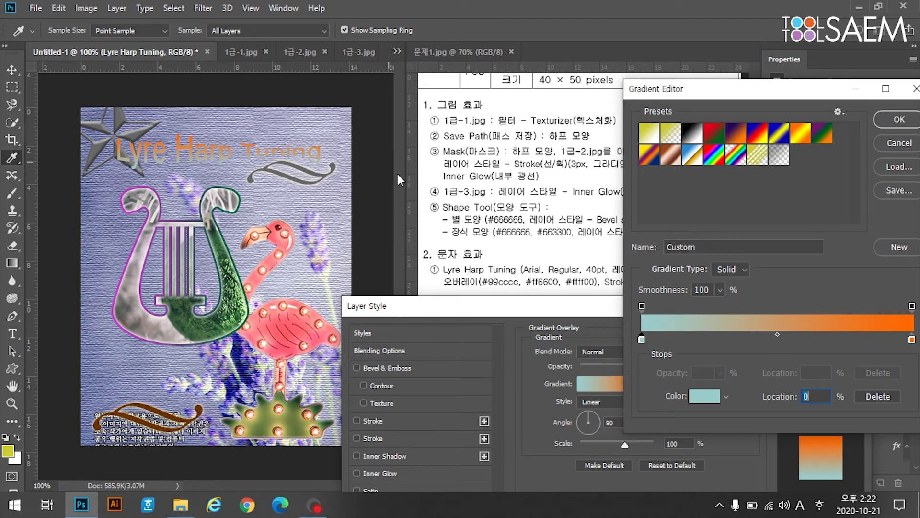
Add a middle color stop at 48% to the overlay gradient and color it #ff6600.
click(772, 338)
drag(769, 340, 772, 340)
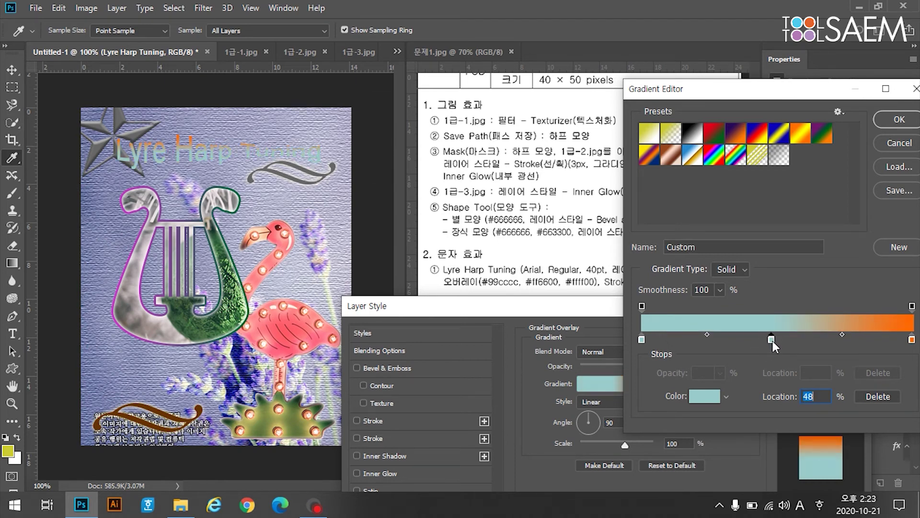
double_click(772, 339)
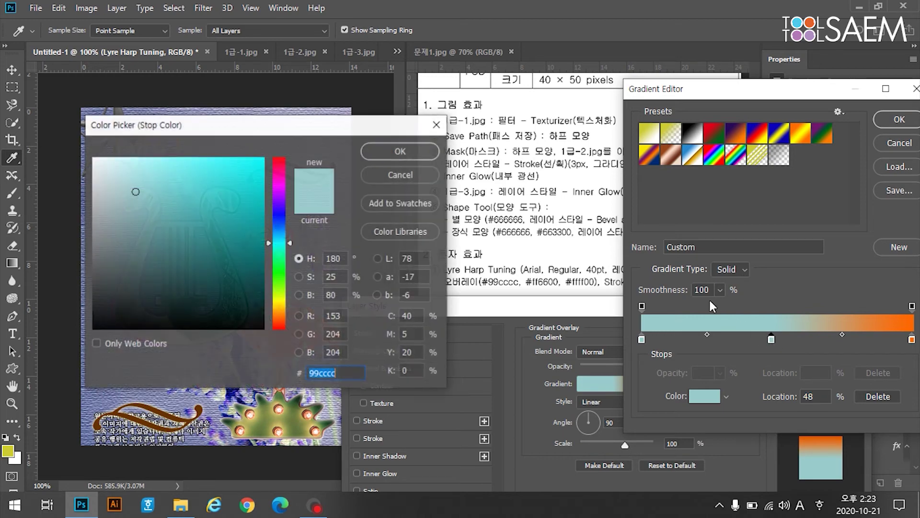
text(ff6600)
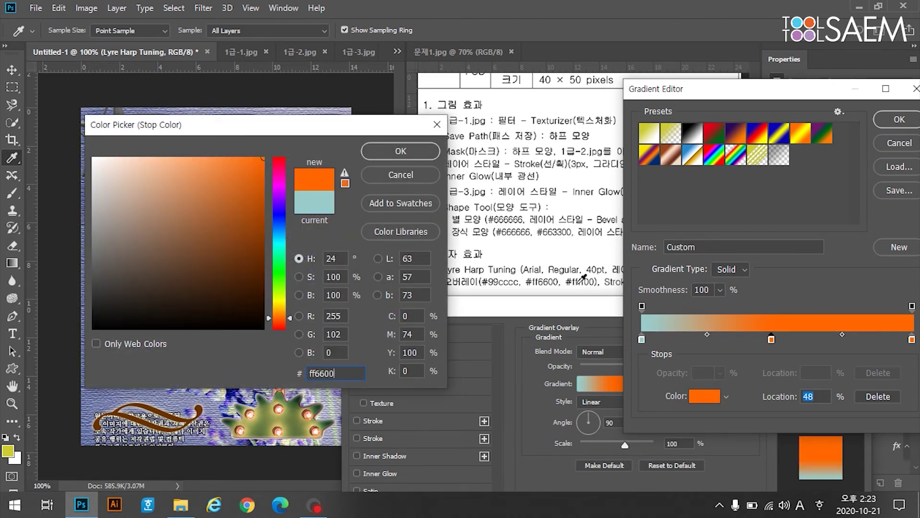
key(Return)
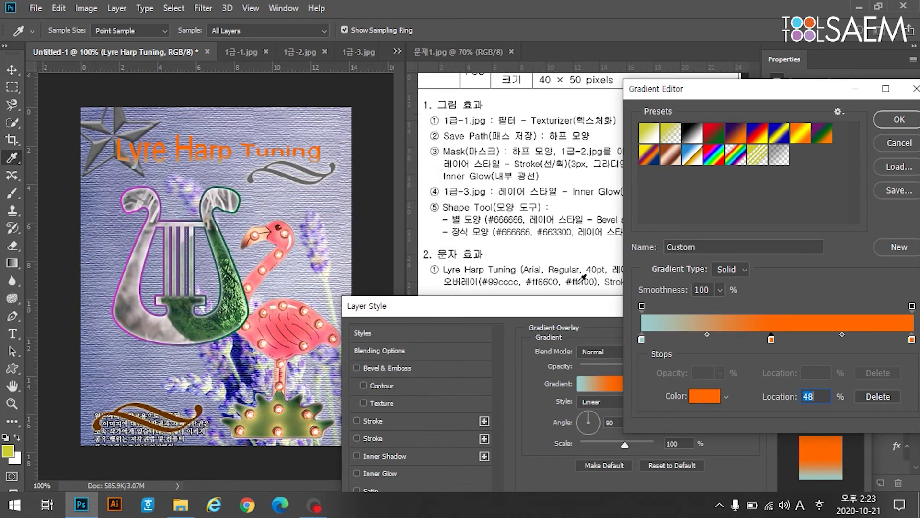
Set the overlay gradient's end color stop to #ffff00, accept the gradient, and set the overlay angle to 0°.
click(912, 339)
double_click(912, 339)
text(fff)
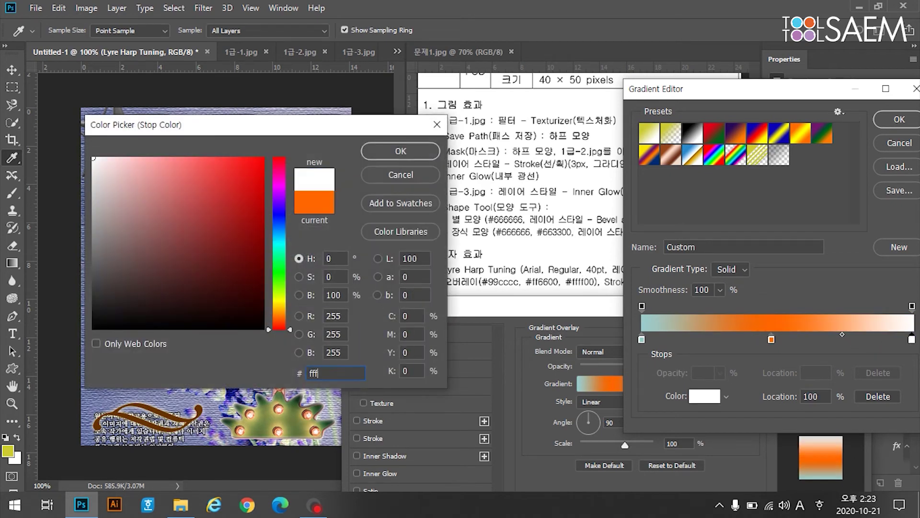
text(f00)
key(Return)
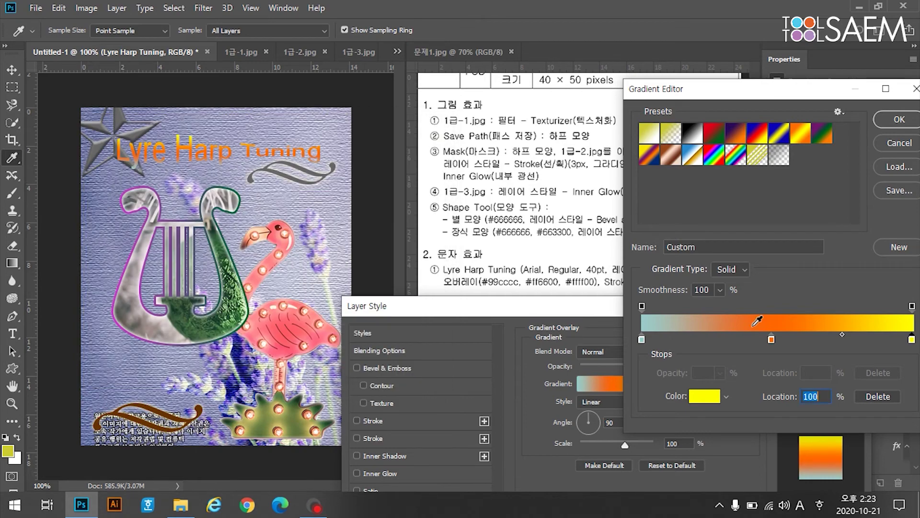
click(899, 120)
drag(666, 306, 769, 18)
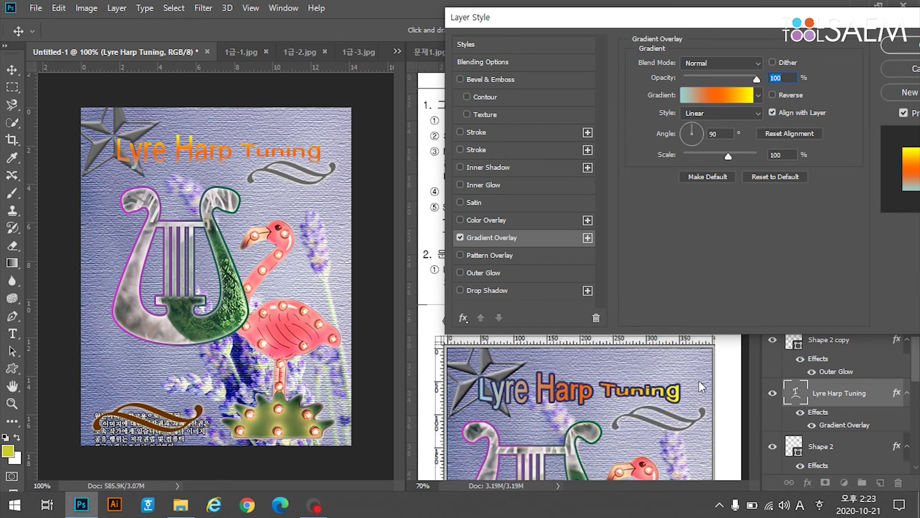
click(703, 134)
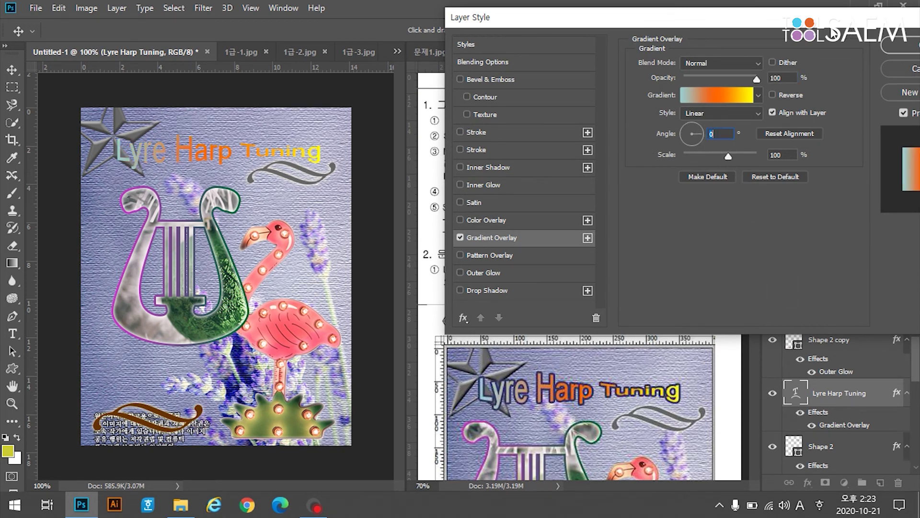
Add a 3 px outside Stroke effect to the title text and set its fill type to Color.
mouse_move(724, 22)
mouse_down()
mouse_move(917, 21)
mouse_move(542, 321)
mouse_move(568, 311)
mouse_move(624, 62)
mouse_move(635, 286)
mouse_move(748, 222)
mouse_move(649, 292)
mouse_move(649, 313)
mouse_move(315, 176)
mouse_move(297, 133)
mouse_up()
click(444, 153)
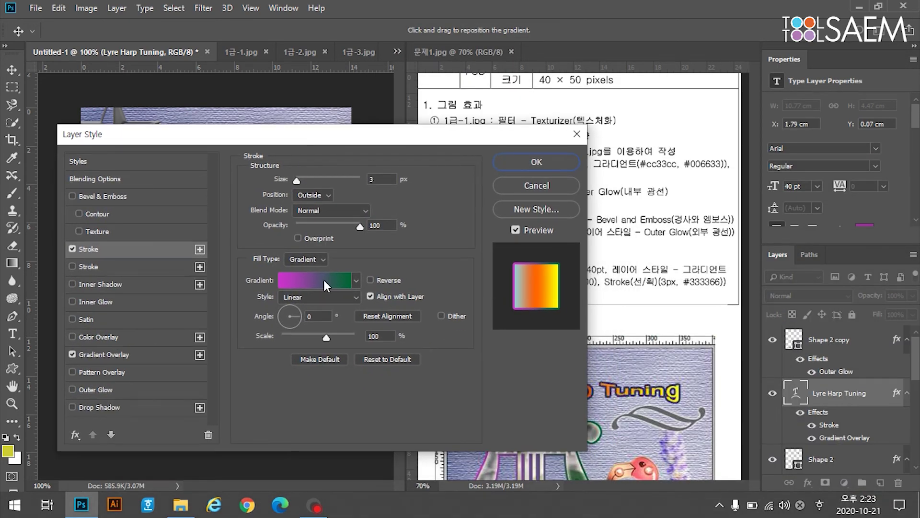
click(316, 262)
click(311, 266)
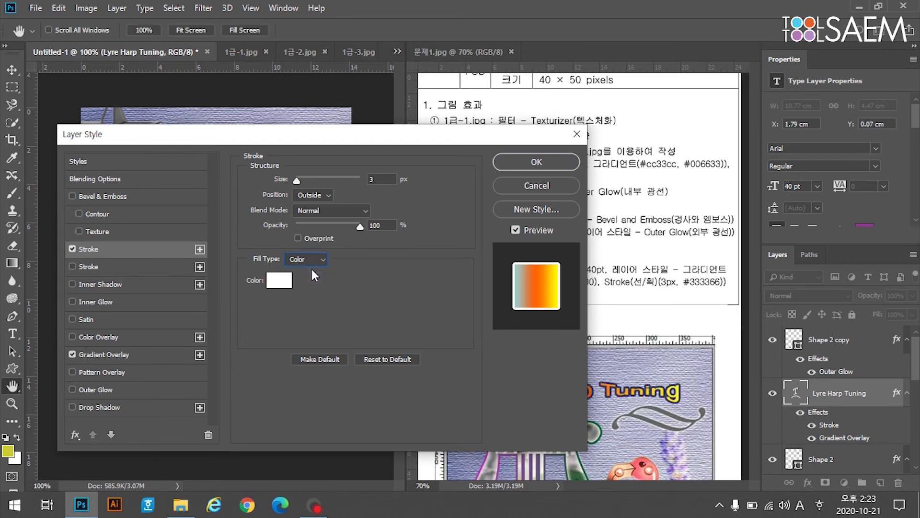
Color the title's stroke #333366 and apply the layer style.
click(282, 281)
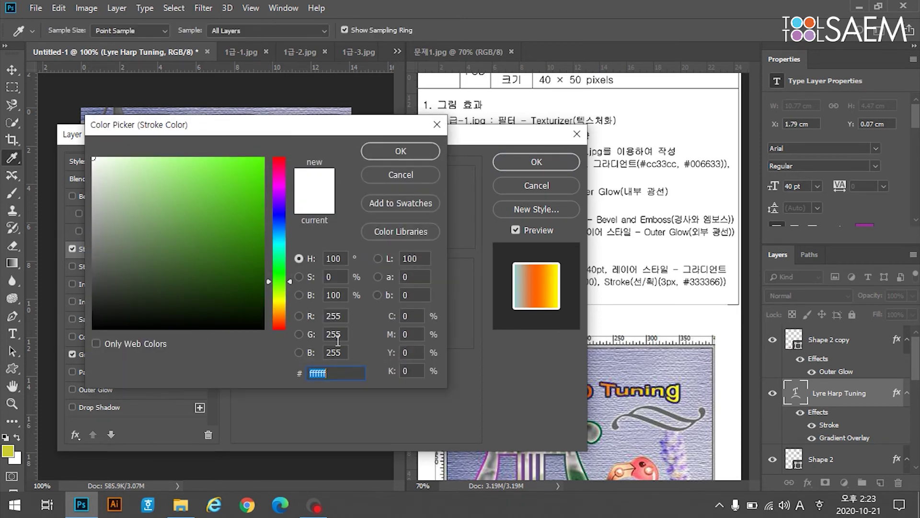
text(3333)
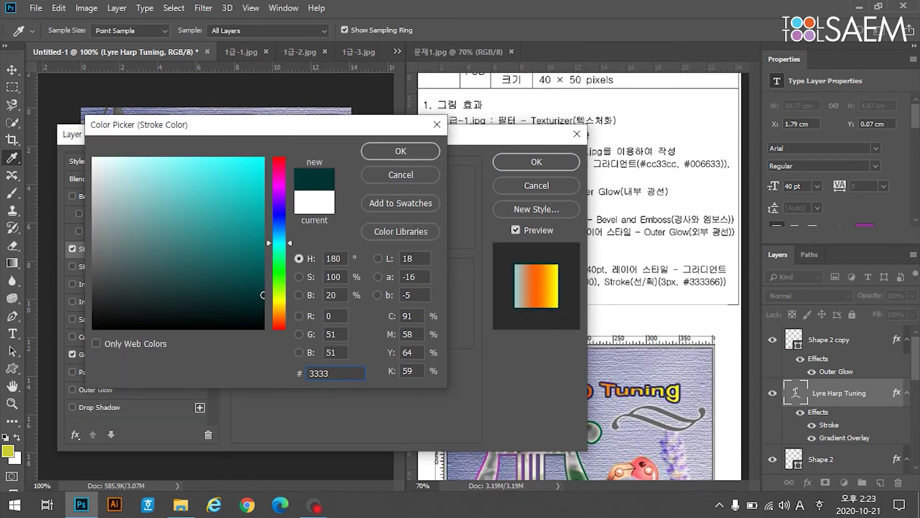
text(66)
click(427, 151)
drag(372, 157, 479, 309)
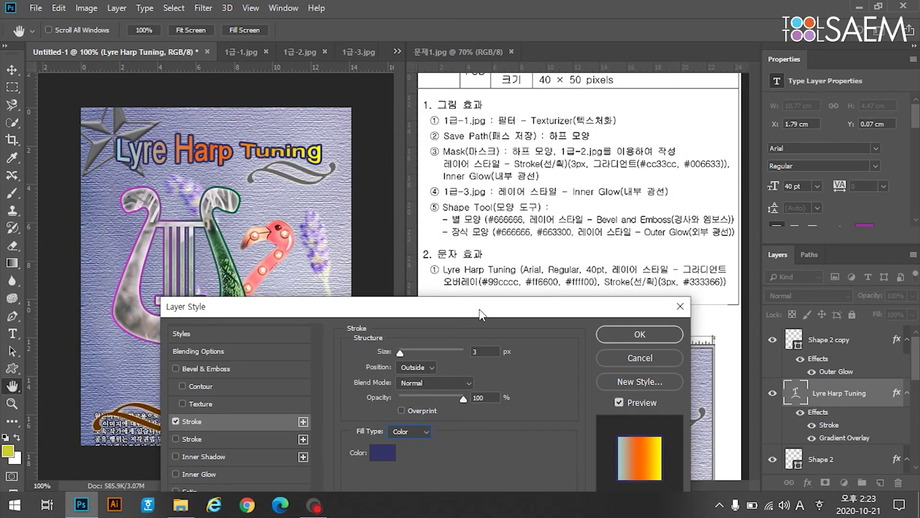
click(616, 334)
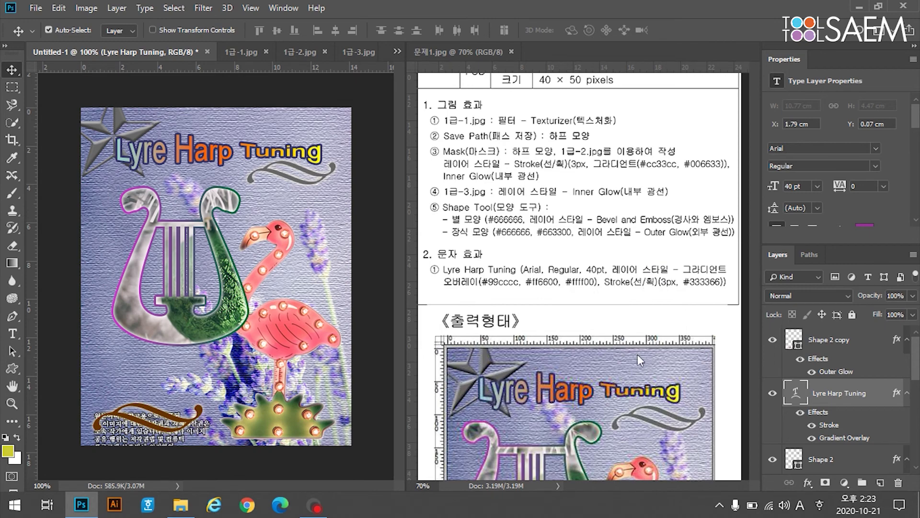
Compare with the reference output and shift the gray ornament below the title slightly to the right.
click(626, 373)
drag(626, 373, 613, 157)
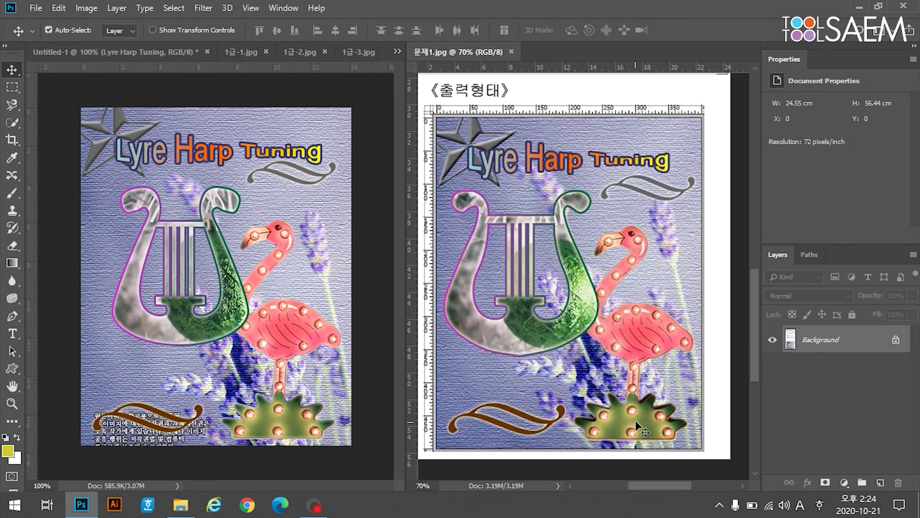
click(288, 177)
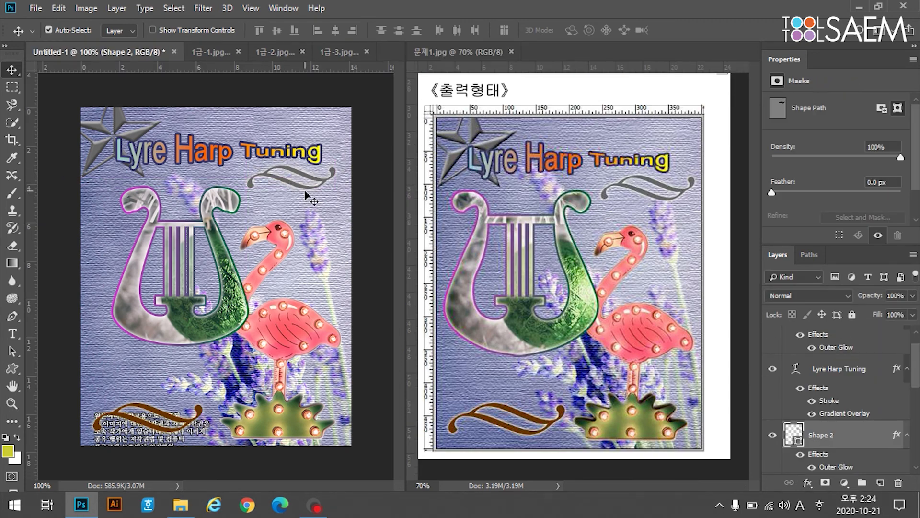
drag(302, 185, 309, 183)
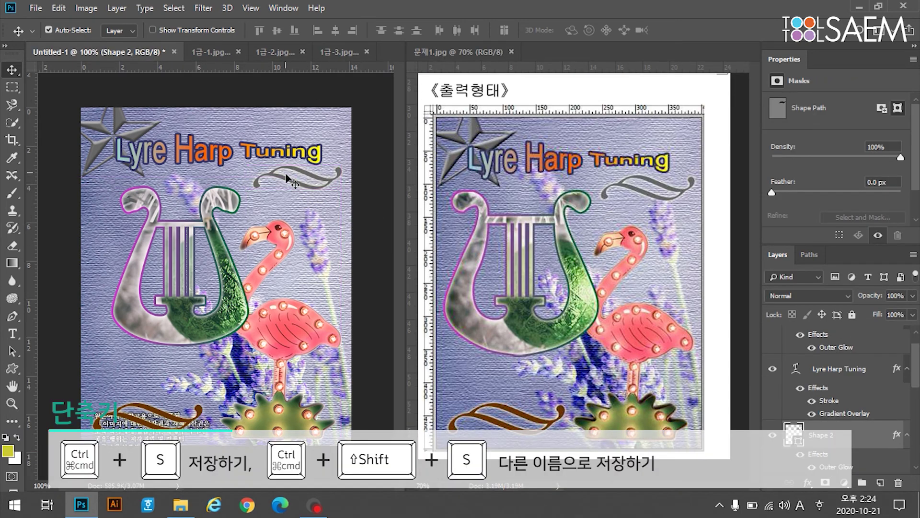
click(290, 187)
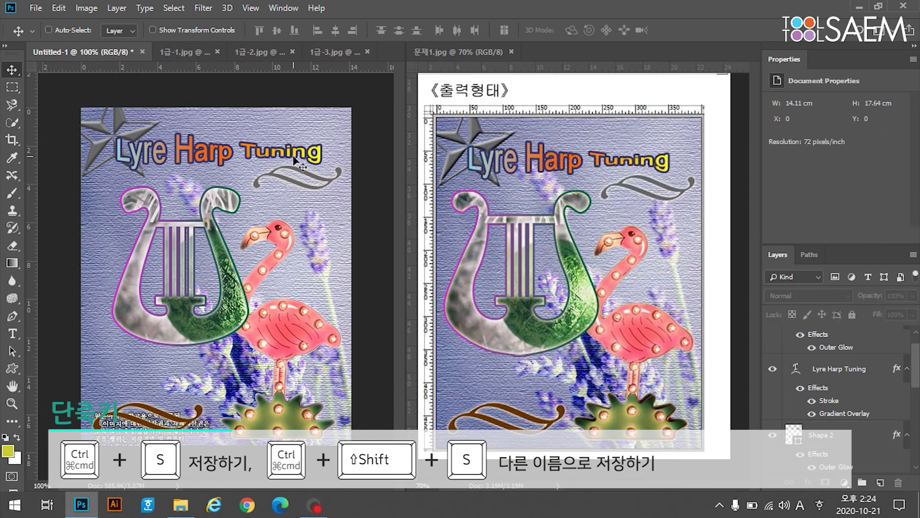
Start saving the document under a new name in the GTQ folder with JPEG as the file format.
key(ctrl+shift+s)
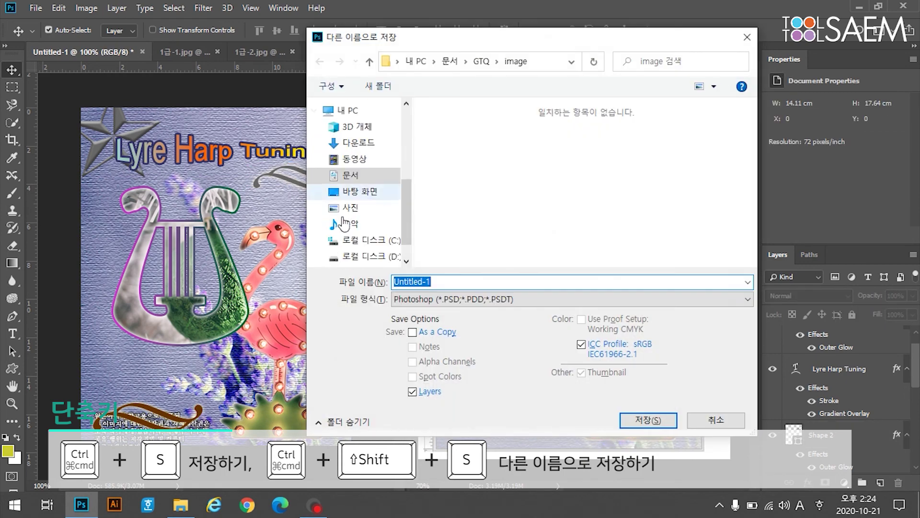
click(482, 61)
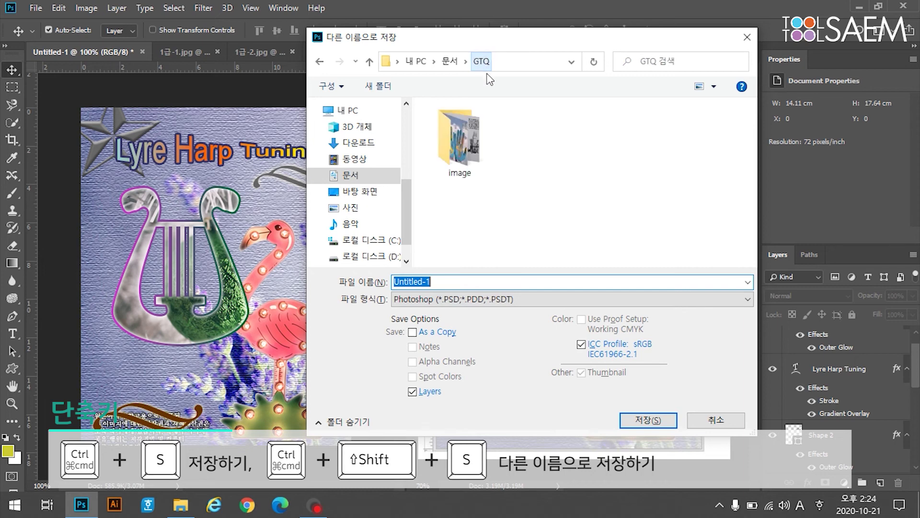
click(496, 302)
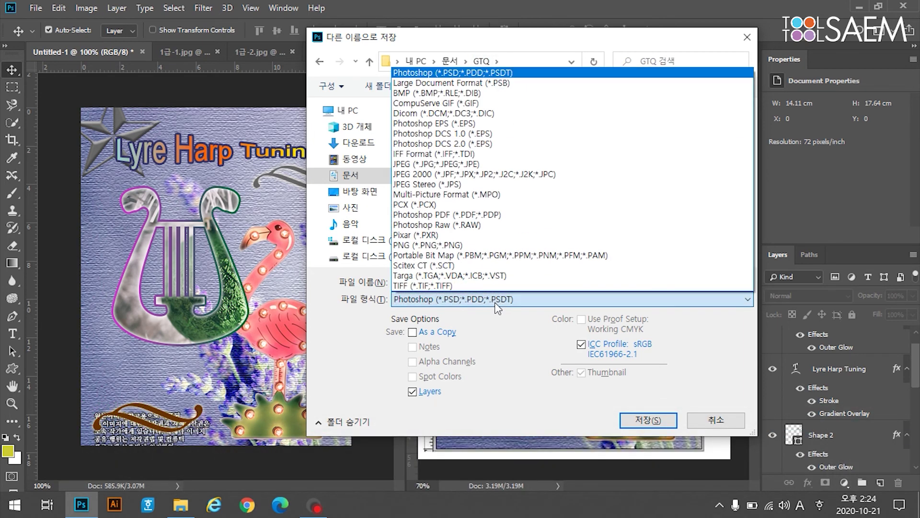
click(496, 163)
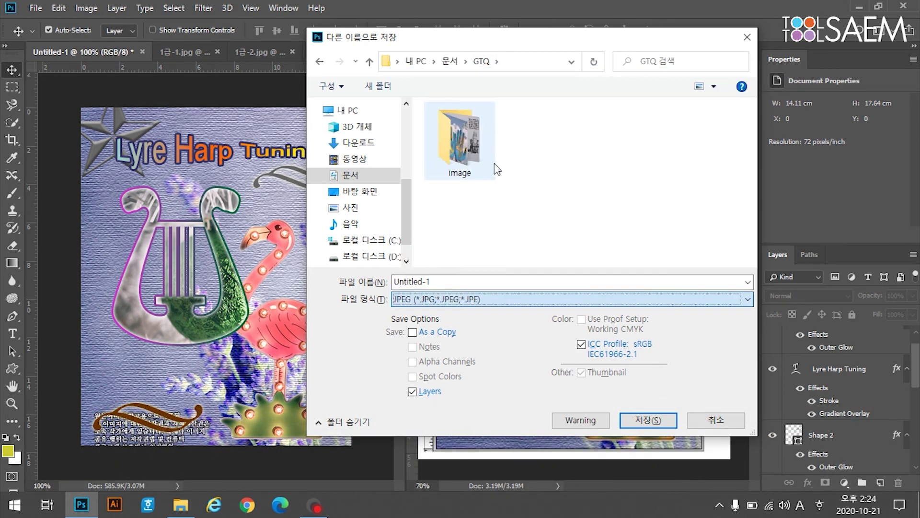
Name the JPEG with the examinee number, examinee name and suffix -1, and save it at quality 10.
double_click(495, 282)
text(12)
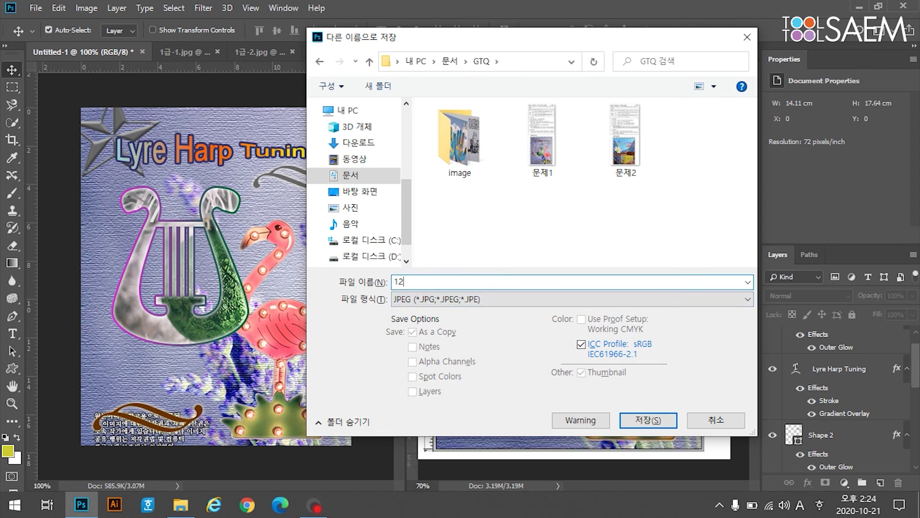
text(345-)
key(Hangul)
text(홍길동-1)
key(Return)
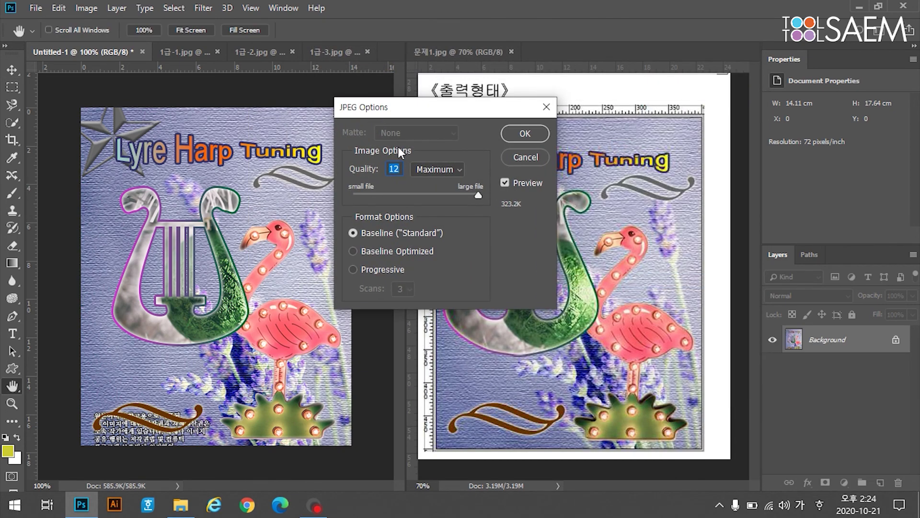
drag(476, 194, 460, 194)
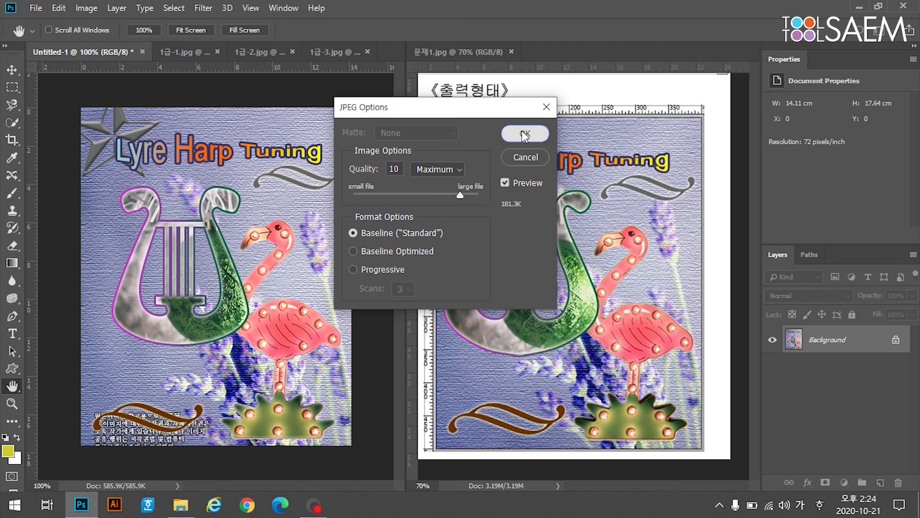
click(525, 134)
Resize the image to 40 x 50 pixels.
click(87, 8)
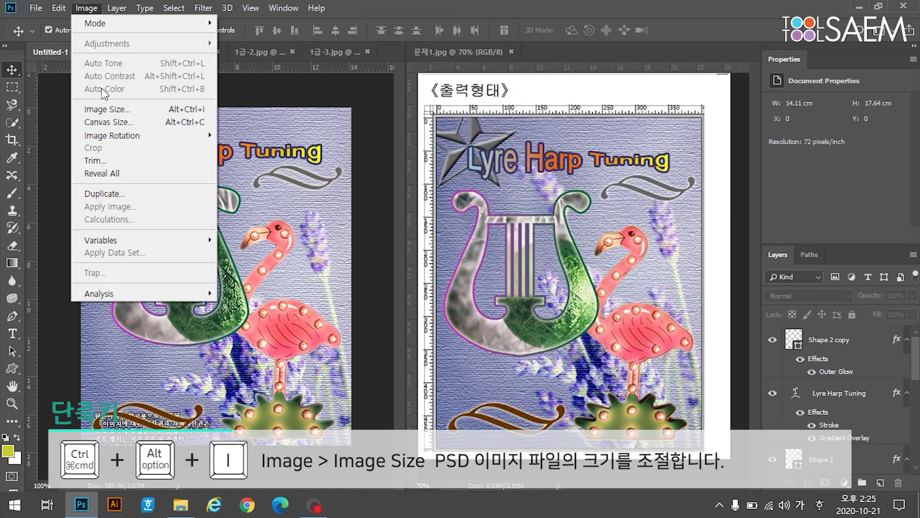
click(106, 109)
click(392, 164)
key(BackSpace)
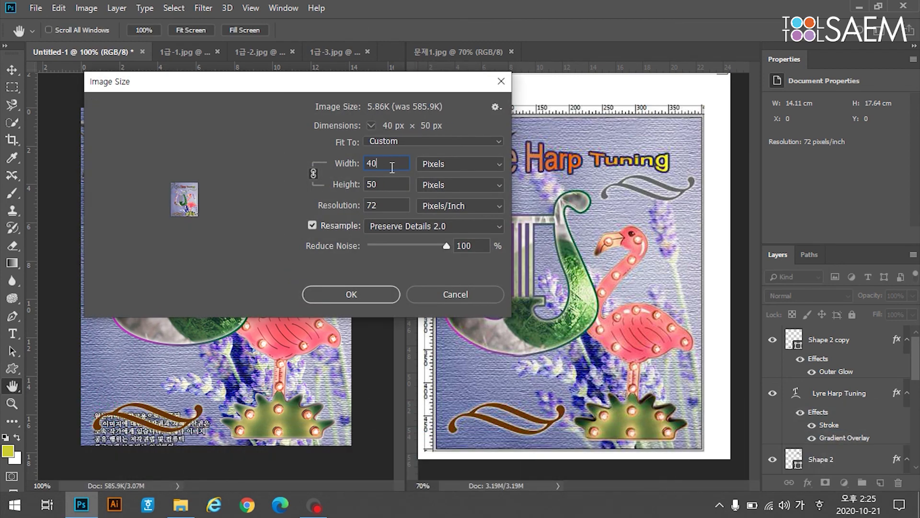
click(360, 292)
Save the reduced document as a layered PSD in the GTQ folder, named with the examinee number, name and suffix -1.
key(ctrl+shift+s)
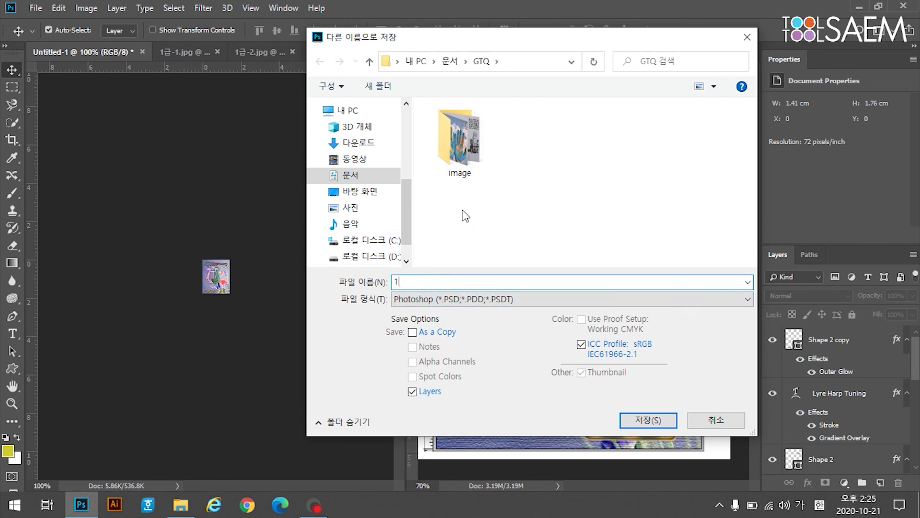
text(12345)
click(482, 296)
key(BackSpace)
key(BackSpace)
key(BackSpace)
click(644, 422)
click(612, 133)
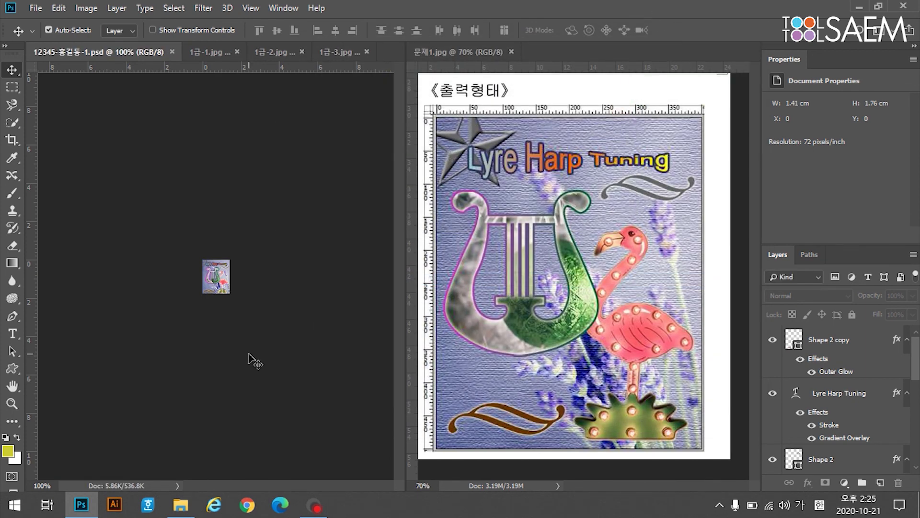